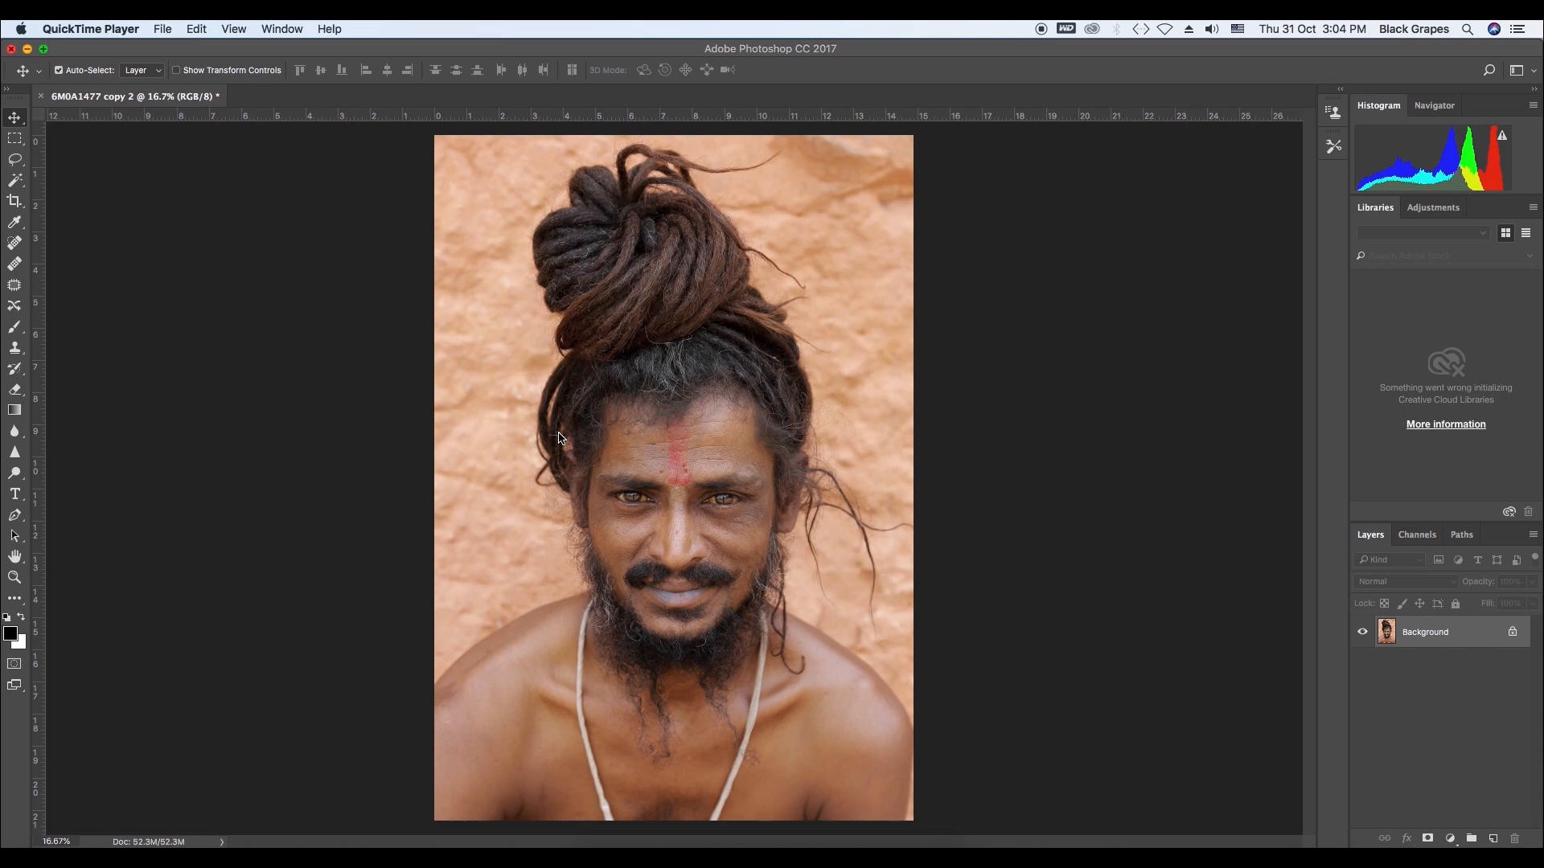
Examine the skin texture on the man's face up close and return to the full portrait view
{"action": "left_click", "coordinate": [546, 443]}
{"action": "key", "text": "super+equal"}
{"action": "key", "text": "super+equal"}
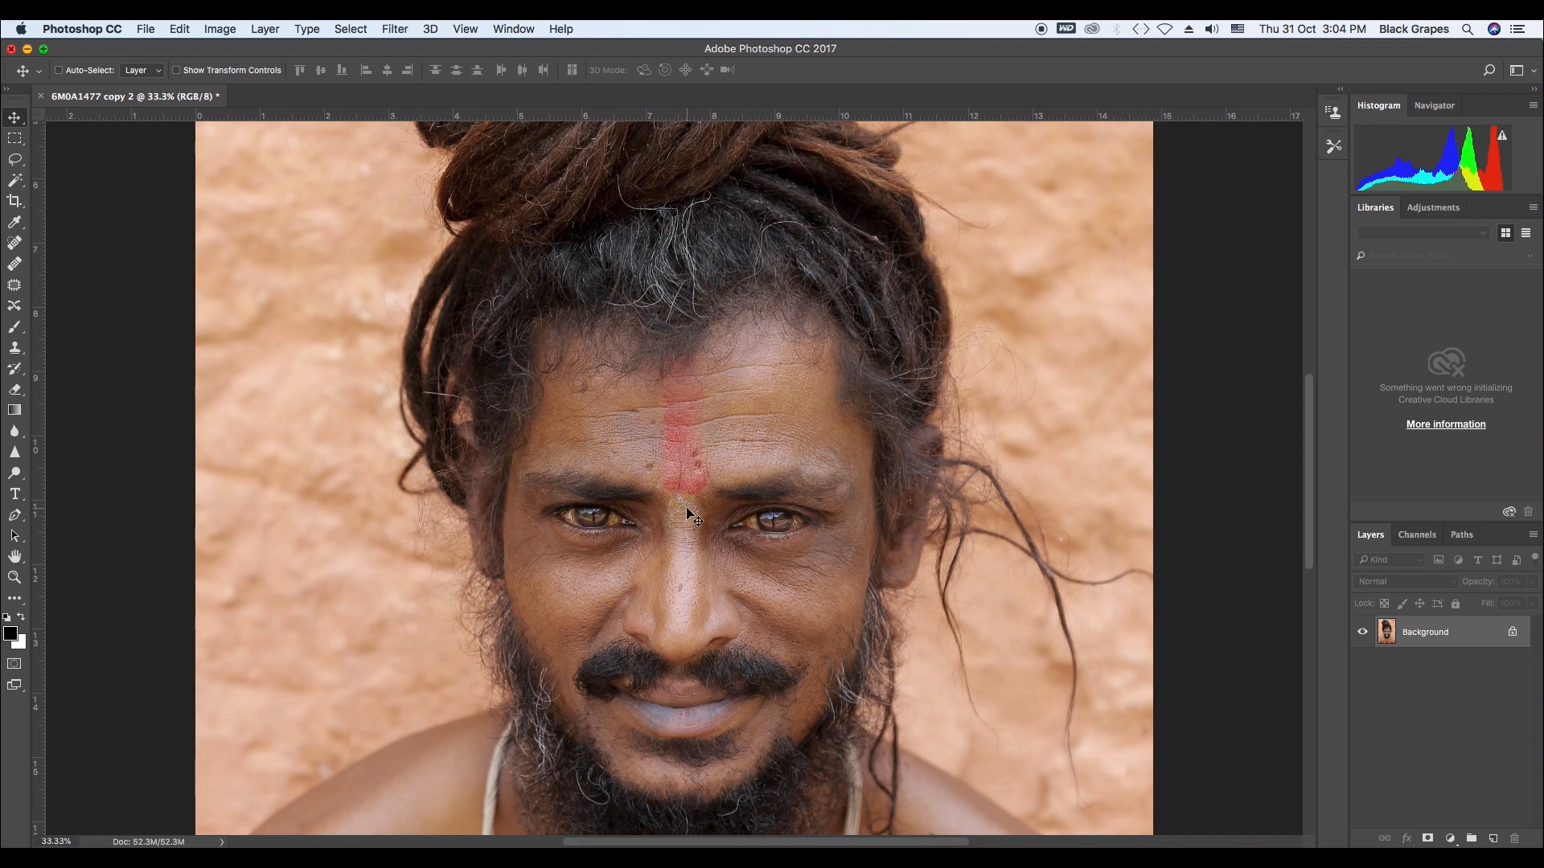
{"action": "key", "text": "super+equal"}
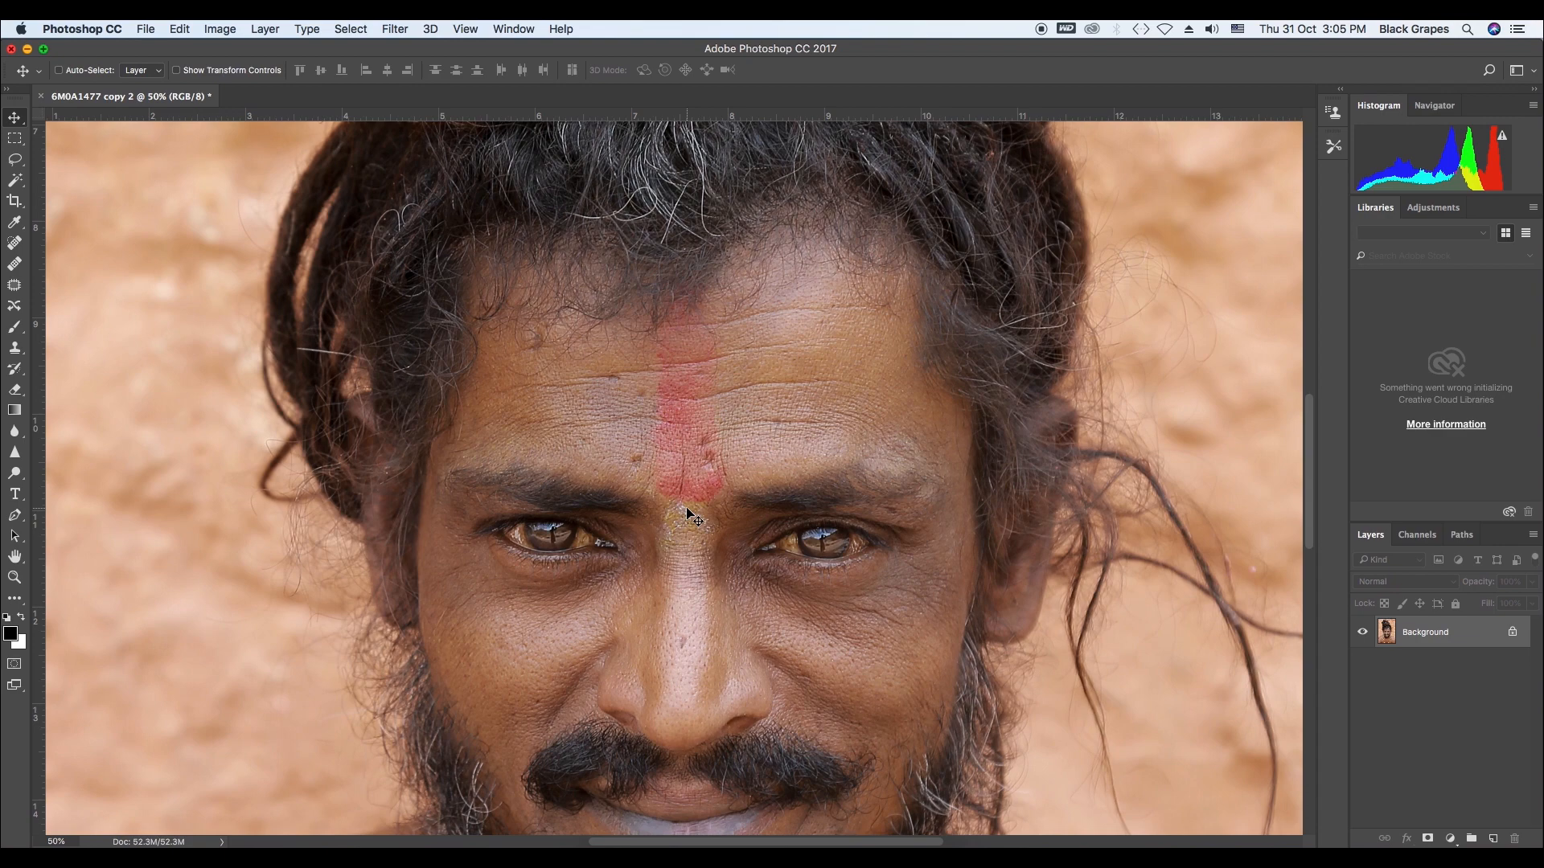
{"action": "key", "text": "super+minus"}
{"action": "key", "text": "super+minus"}
{"action": "key", "text": "super+minus"}
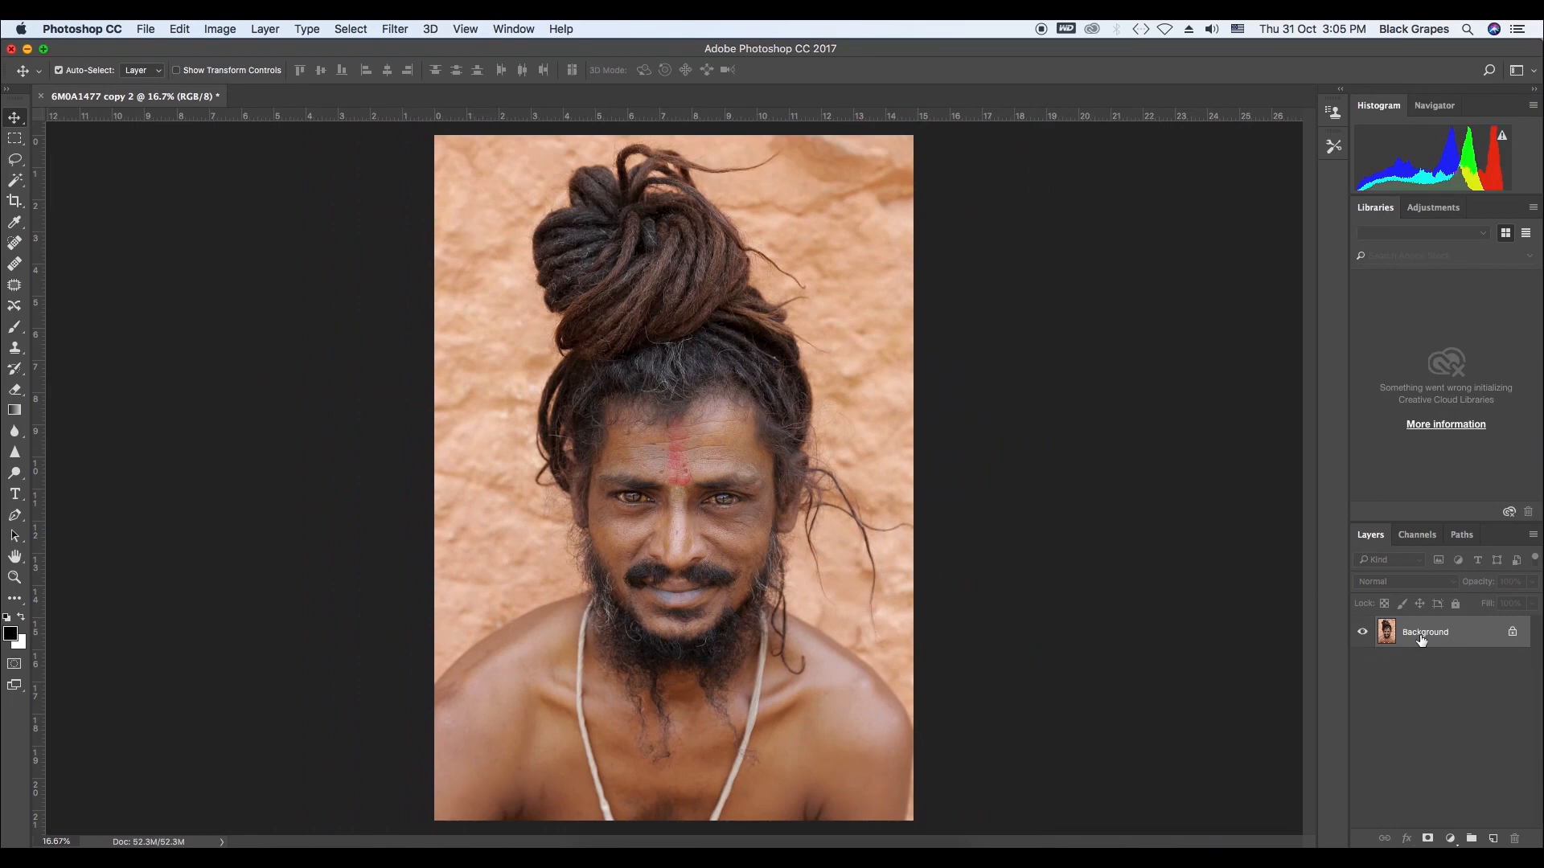
Duplicate the Background layer and invert the colours of the copy
{"action": "left_click_drag", "start_coordinate": [1396, 632], "coordinate": [1492, 839]}
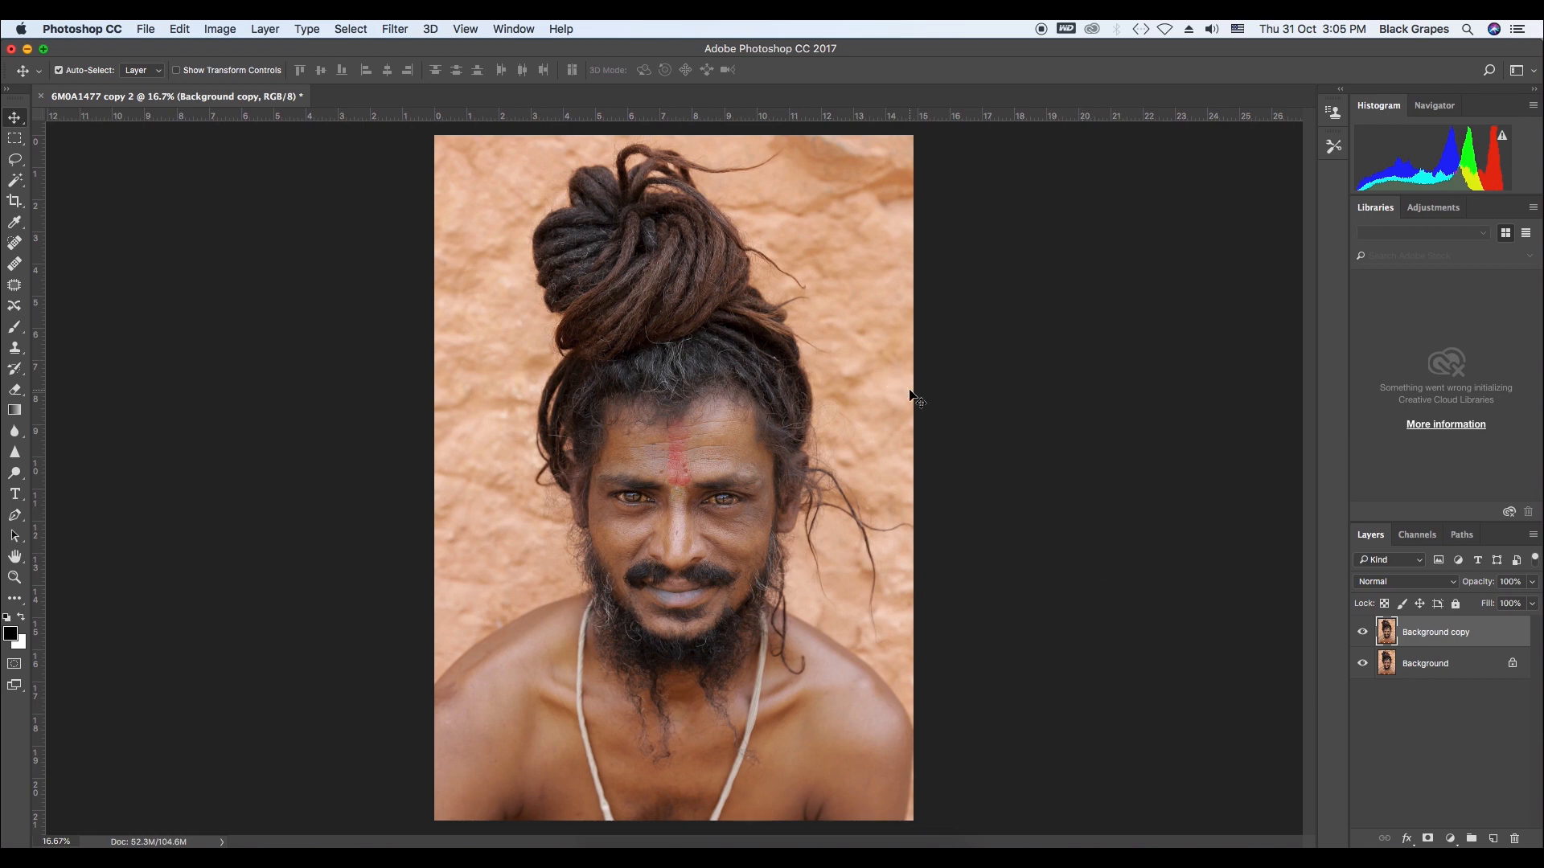
{"action": "key", "text": "super"}
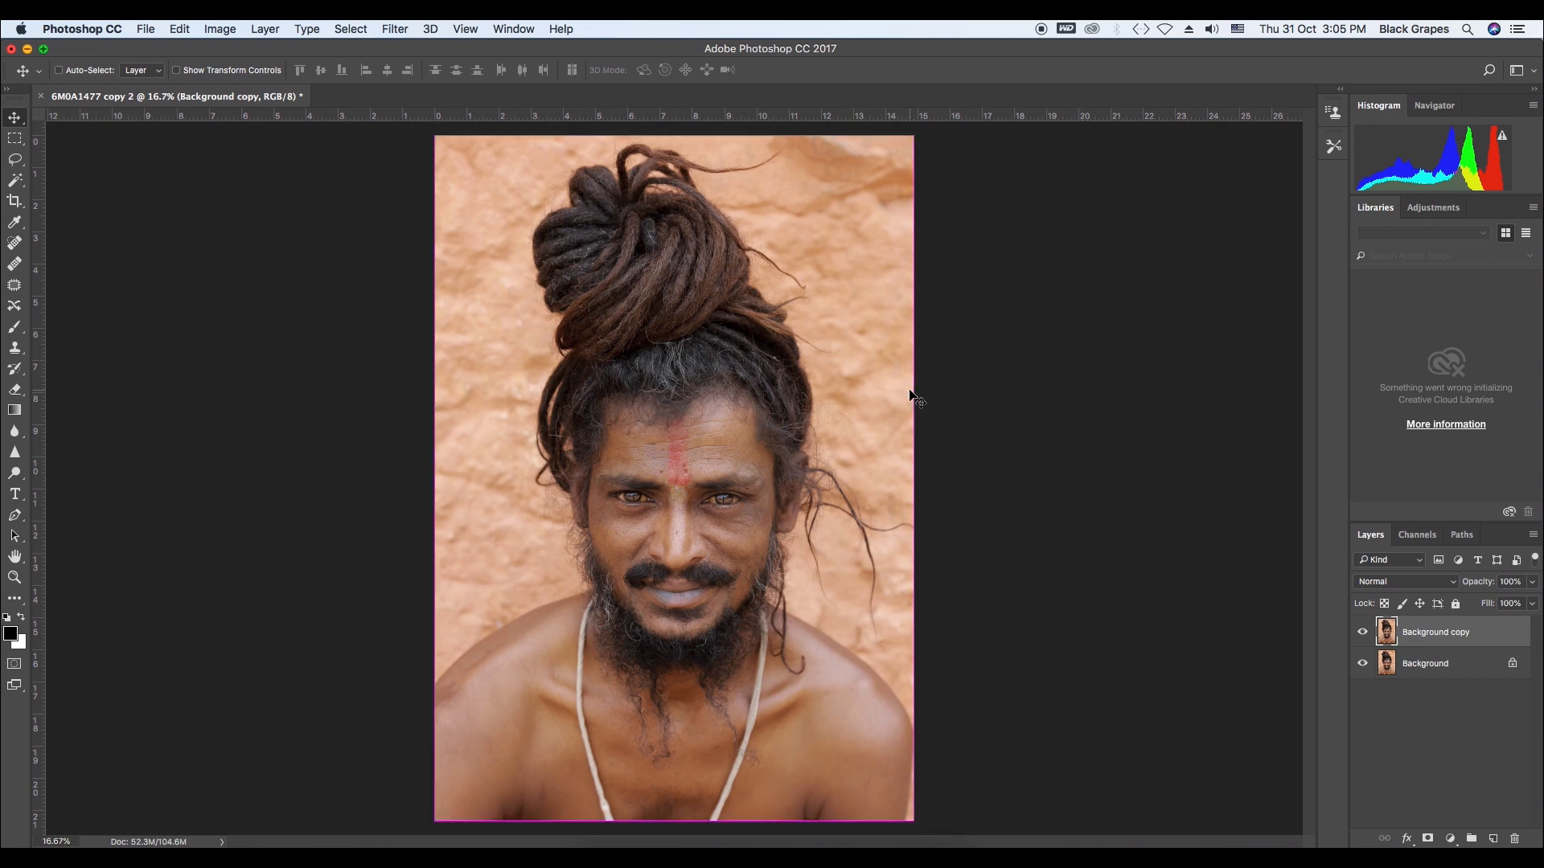
{"action": "key", "text": "super+i"}
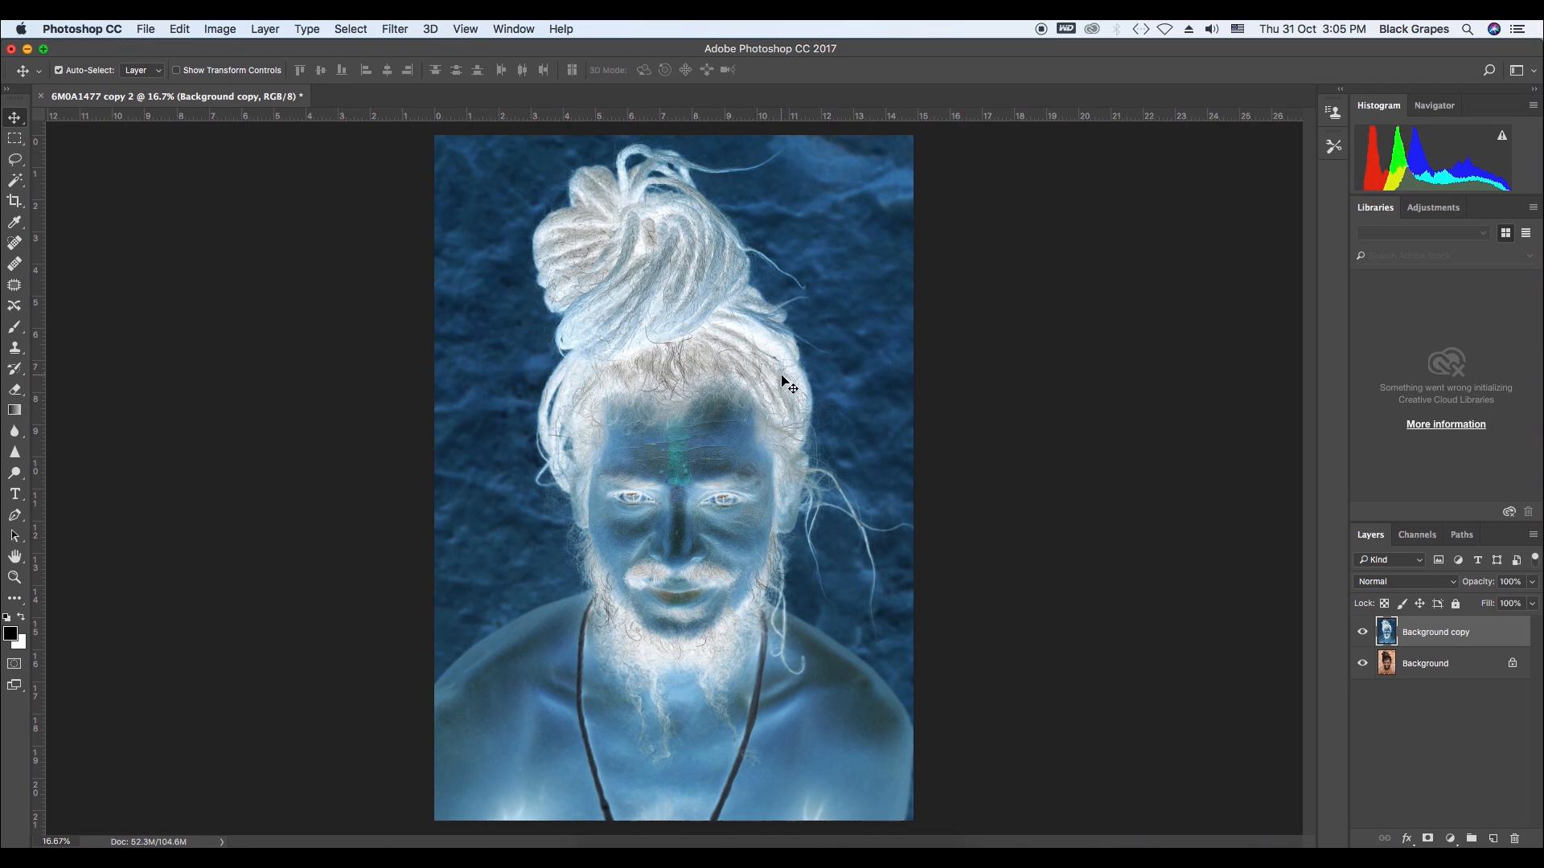
Set the inverted copy's blend mode to Vivid Light and apply a High Pass filter with a 20-pixel radius
{"action": "left_click", "coordinate": [1402, 583]}
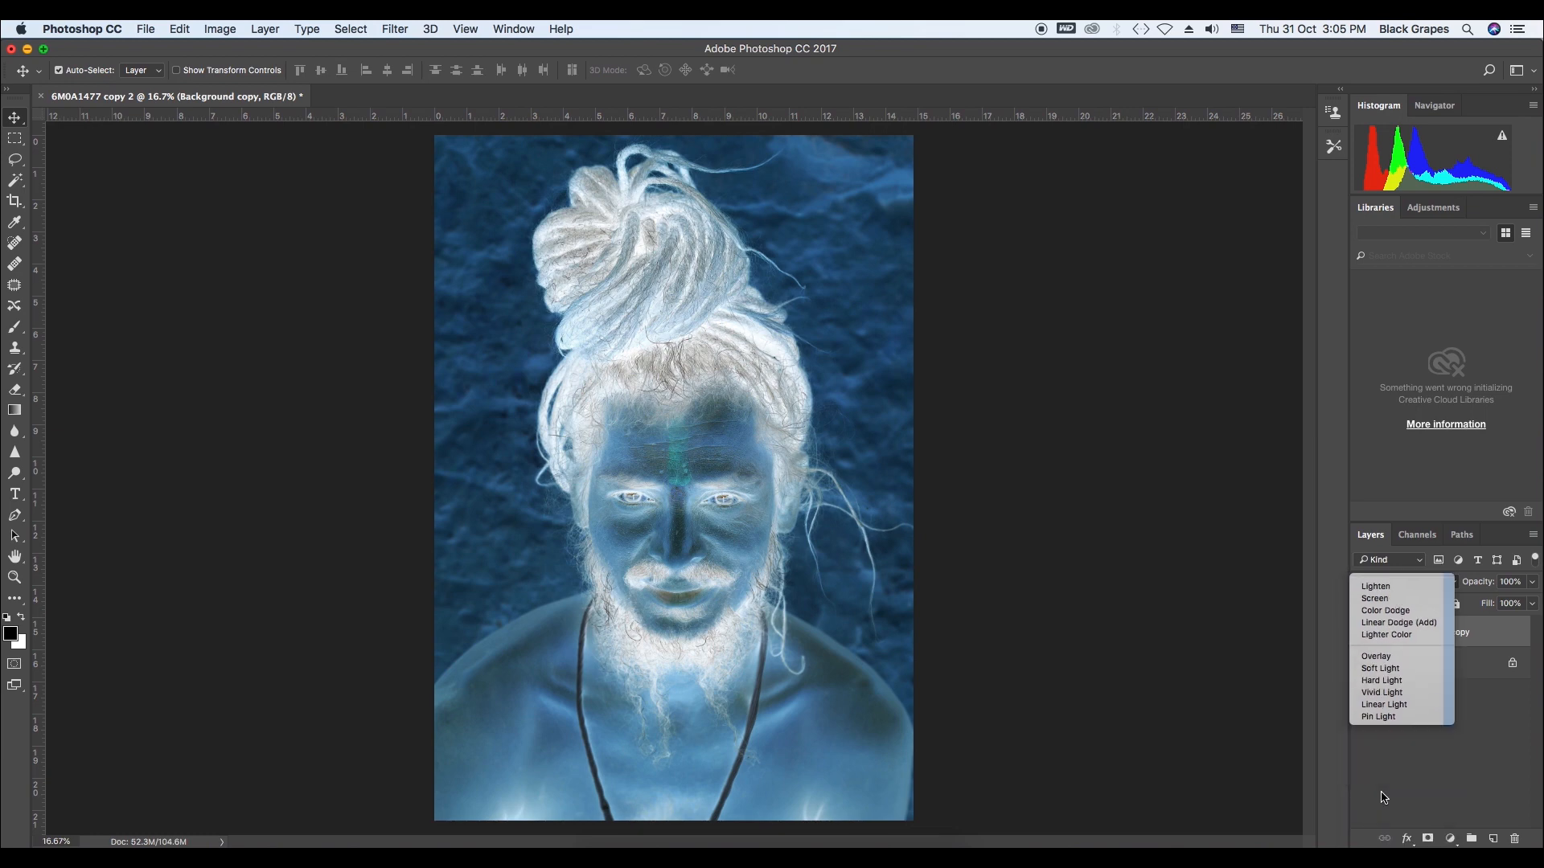
{"action": "left_click", "coordinate": [1381, 791]}
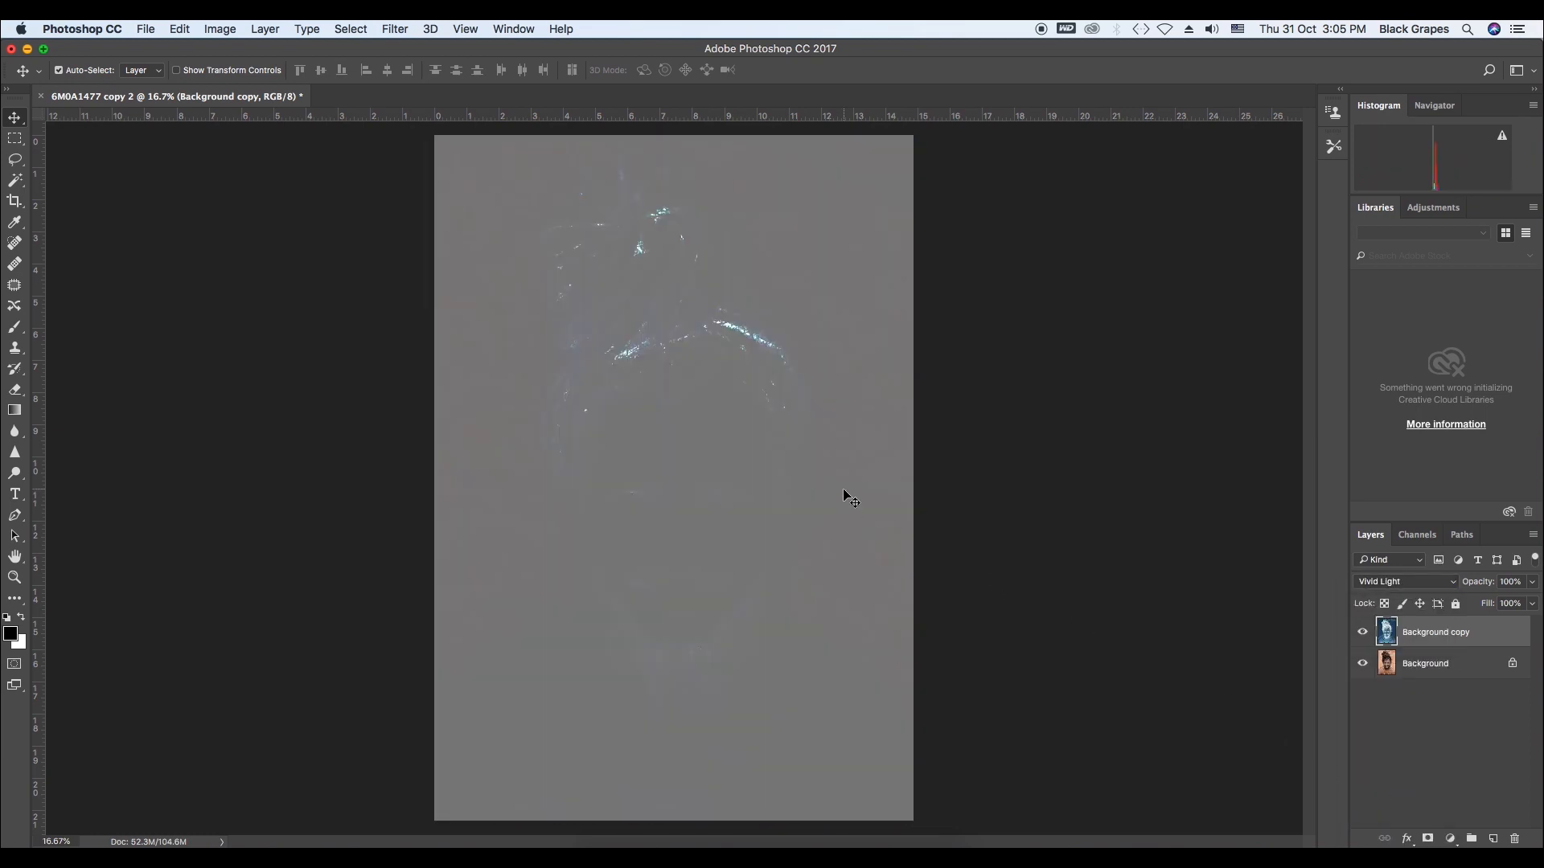
{"action": "left_click", "coordinate": [396, 29]}
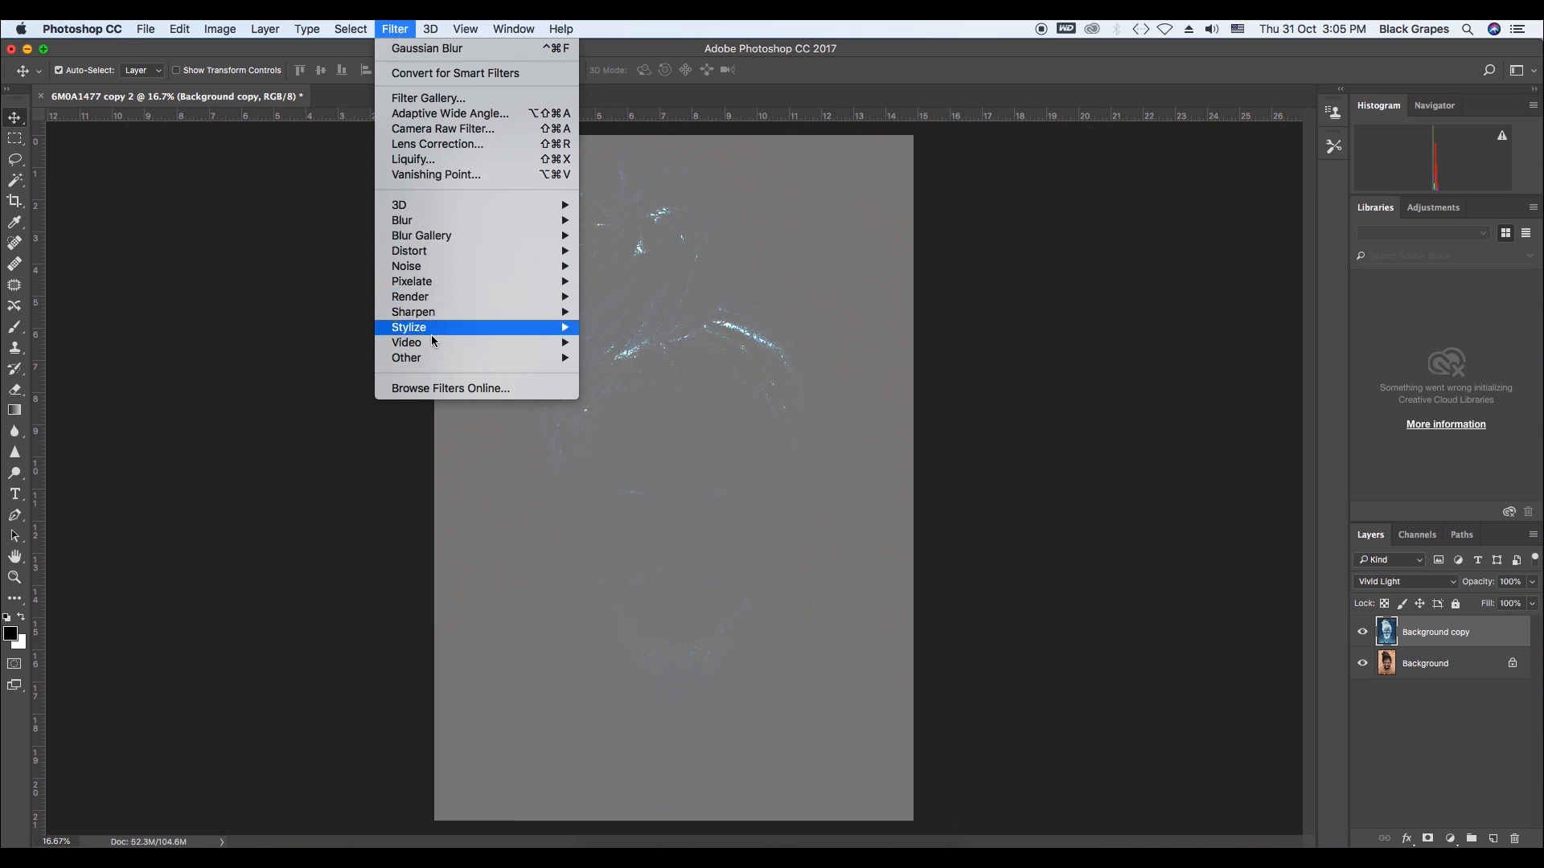
{"action": "mouse_move", "coordinate": [438, 359]}
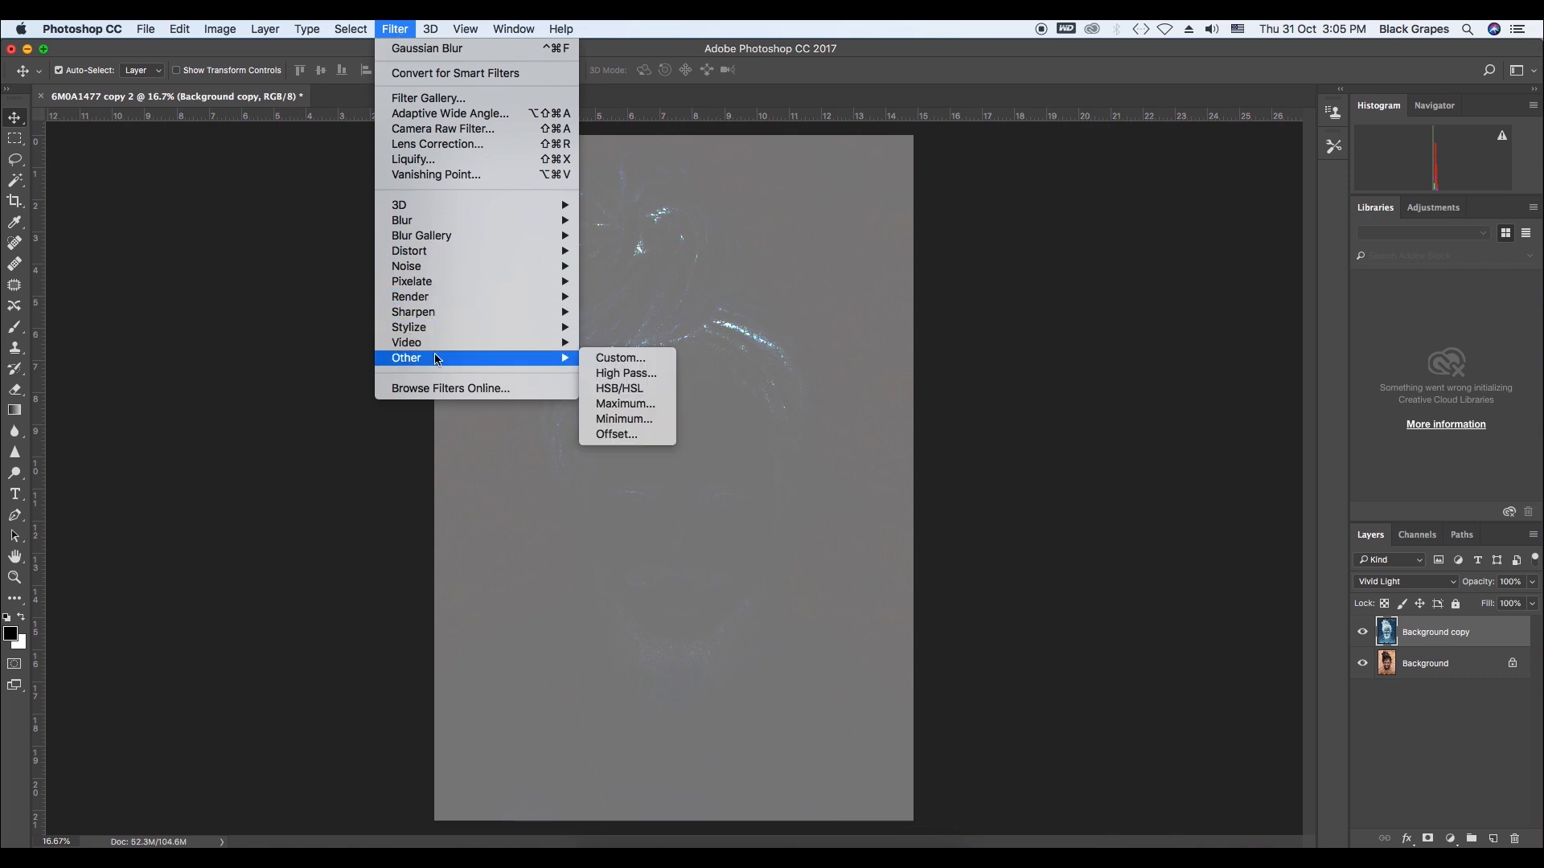
{"action": "left_click", "coordinate": [621, 374]}
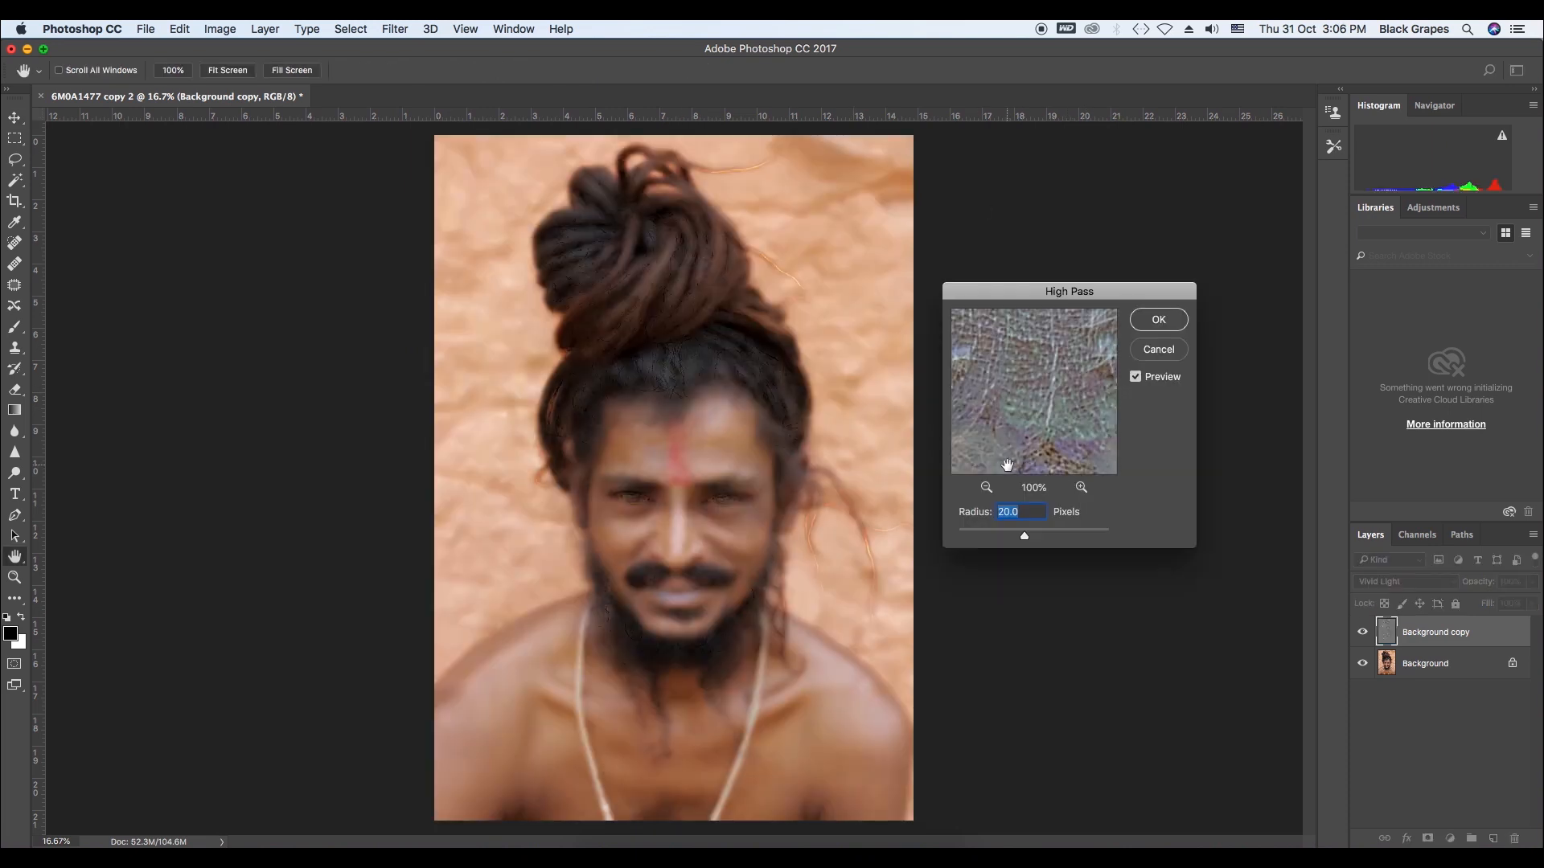
{"action": "type", "text": "24"}
{"action": "key", "text": "BackSpace"}
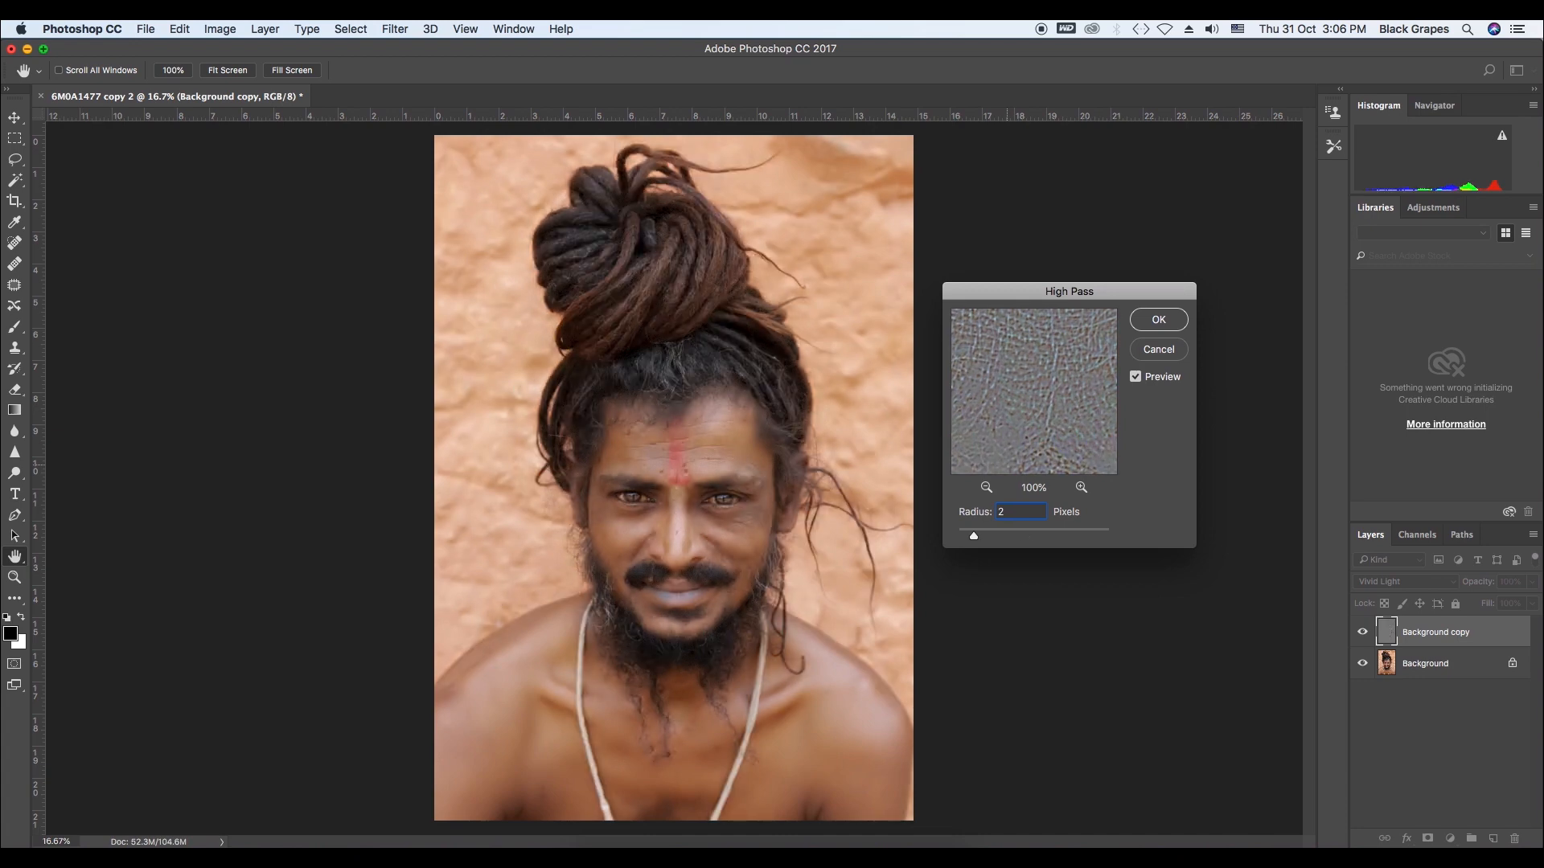
{"action": "type", "text": "0"}
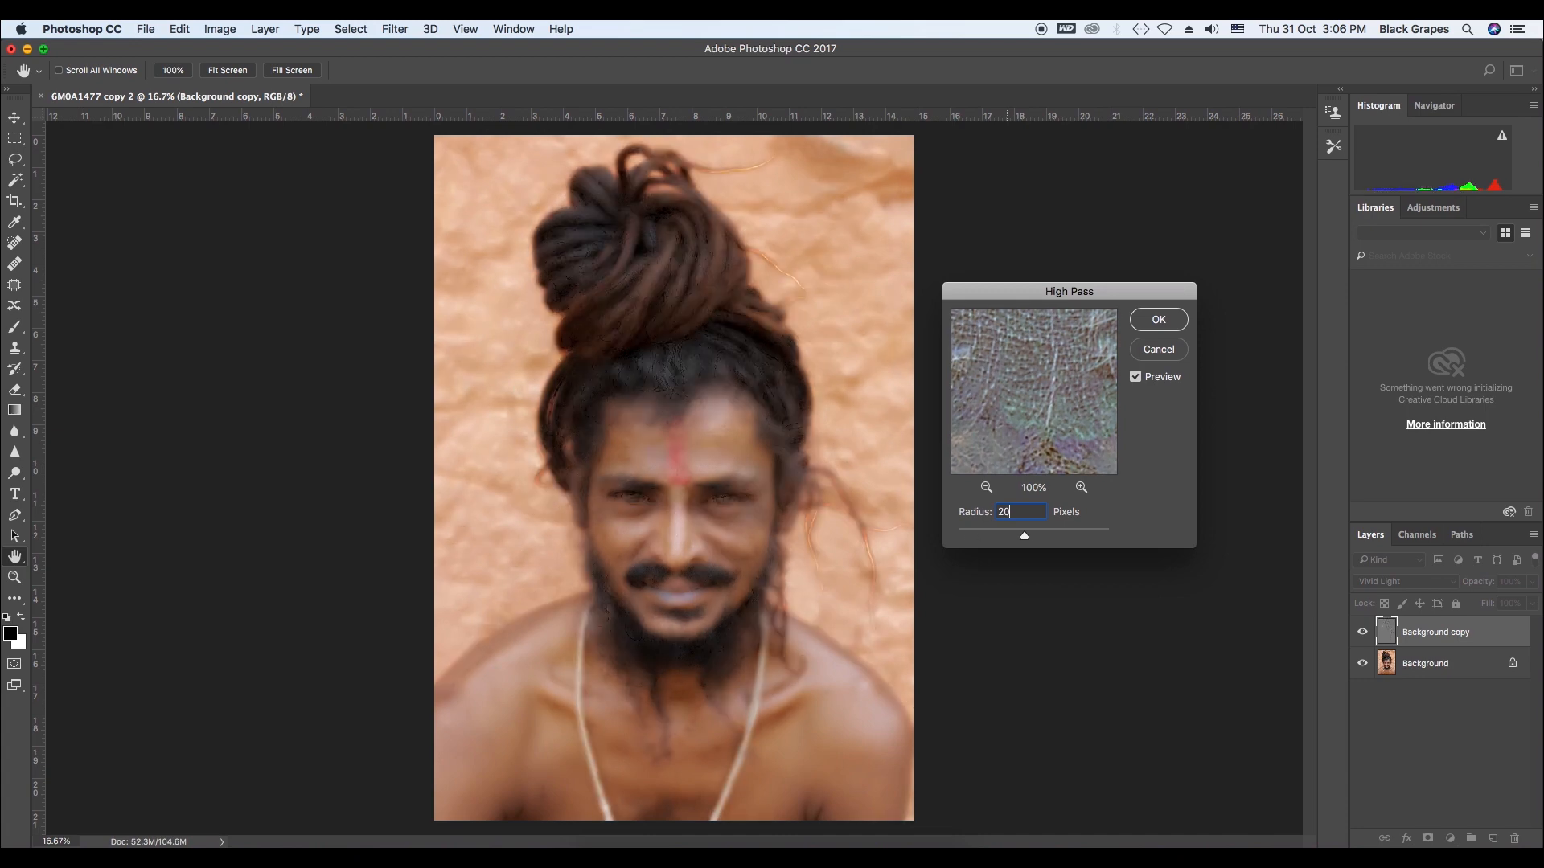
{"action": "left_click", "coordinate": [1156, 321]}
{"action": "key", "text": "v"}
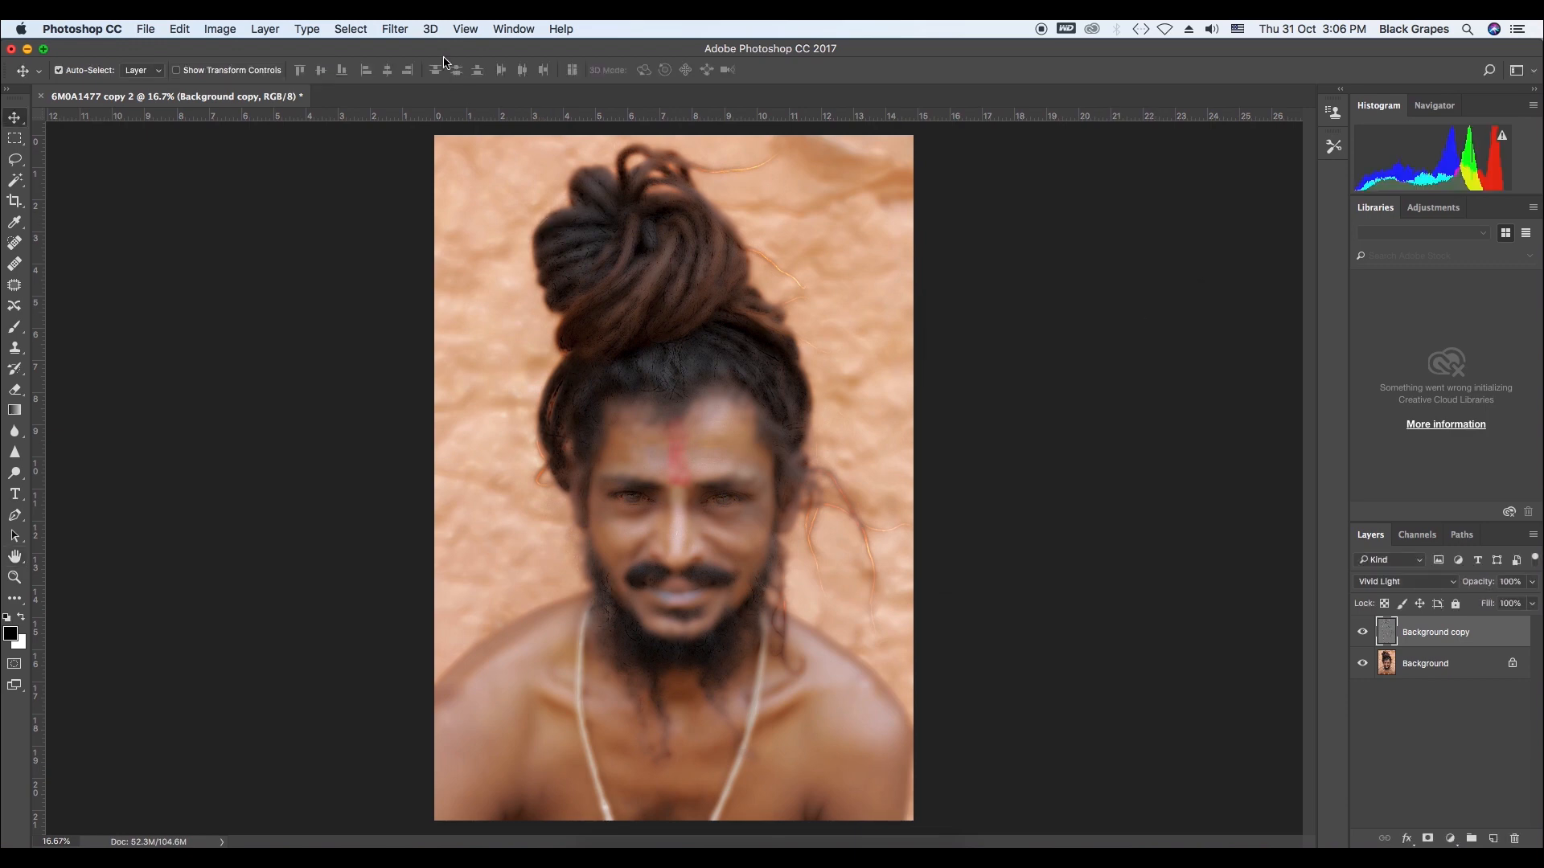
Apply a Gaussian Blur filter to the Background copy layer to bring back fine skin texture
{"action": "left_click", "coordinate": [395, 29]}
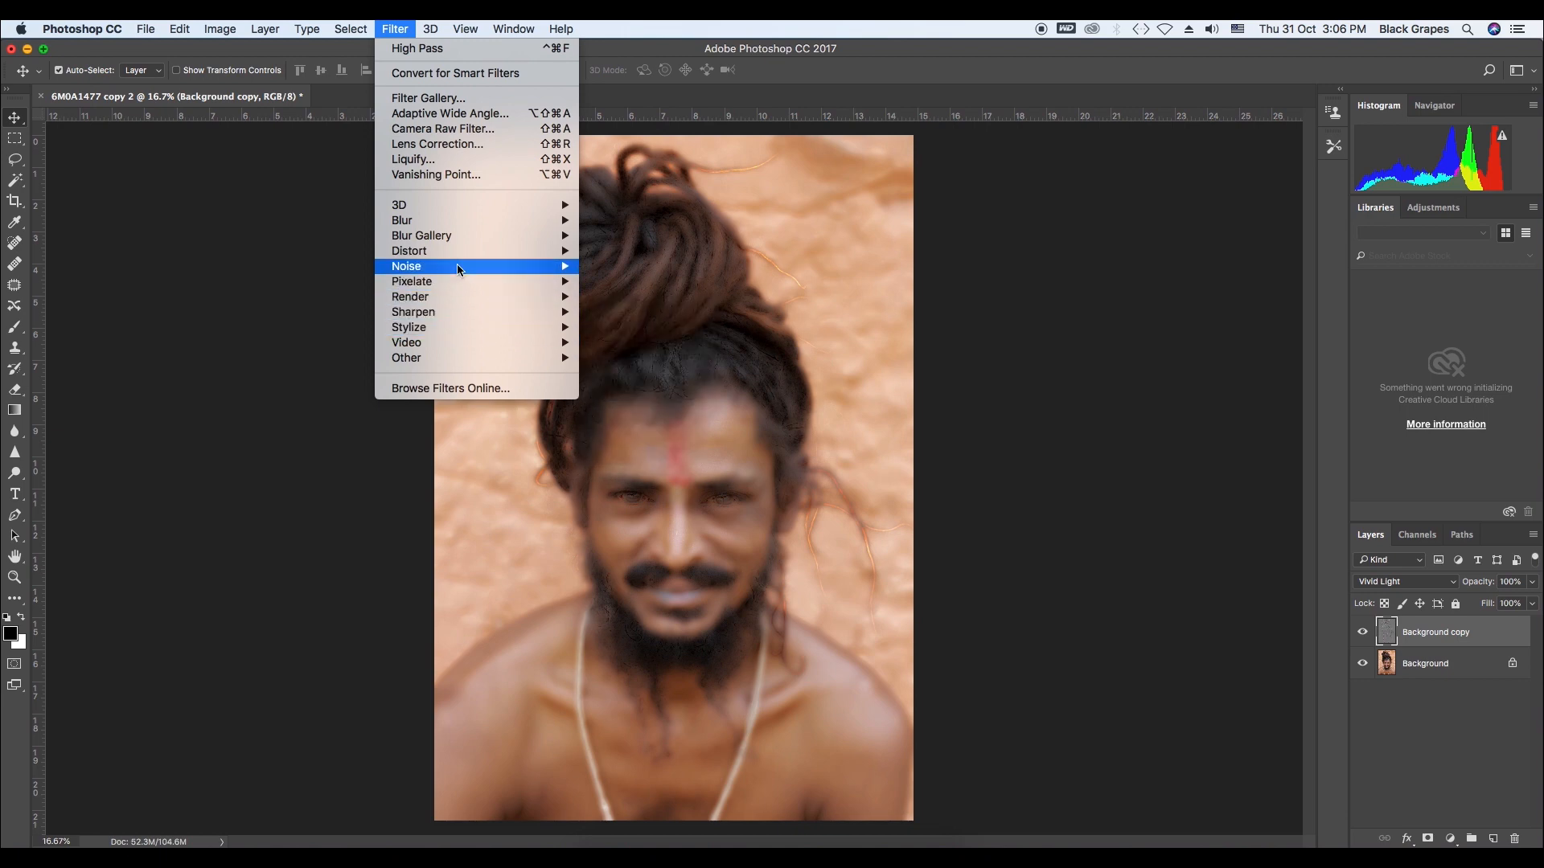
{"action": "mouse_move", "coordinate": [447, 217]}
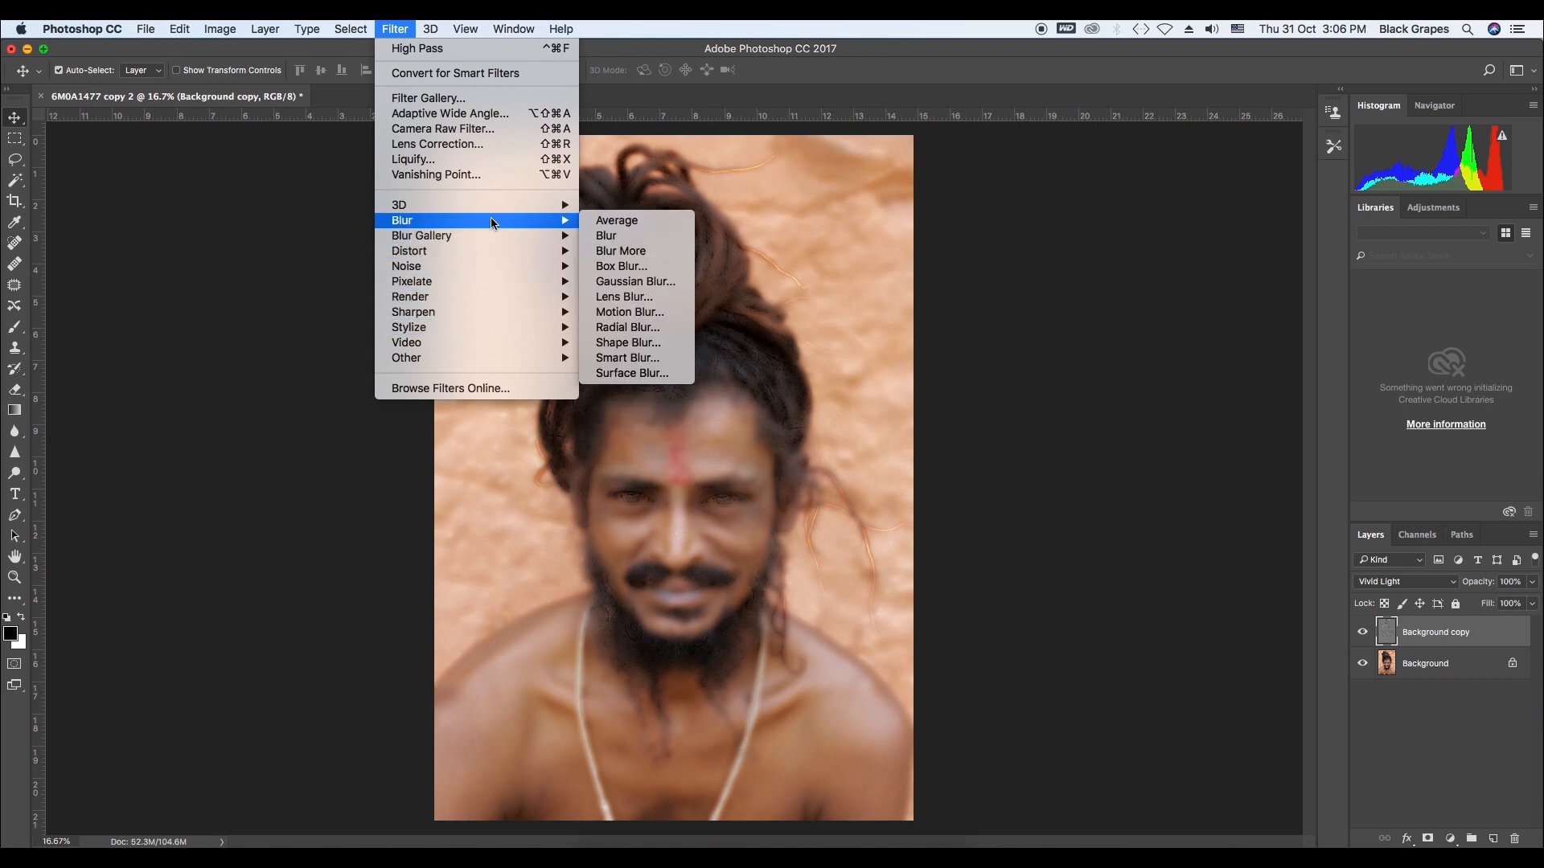
{"action": "left_click", "coordinate": [638, 281]}
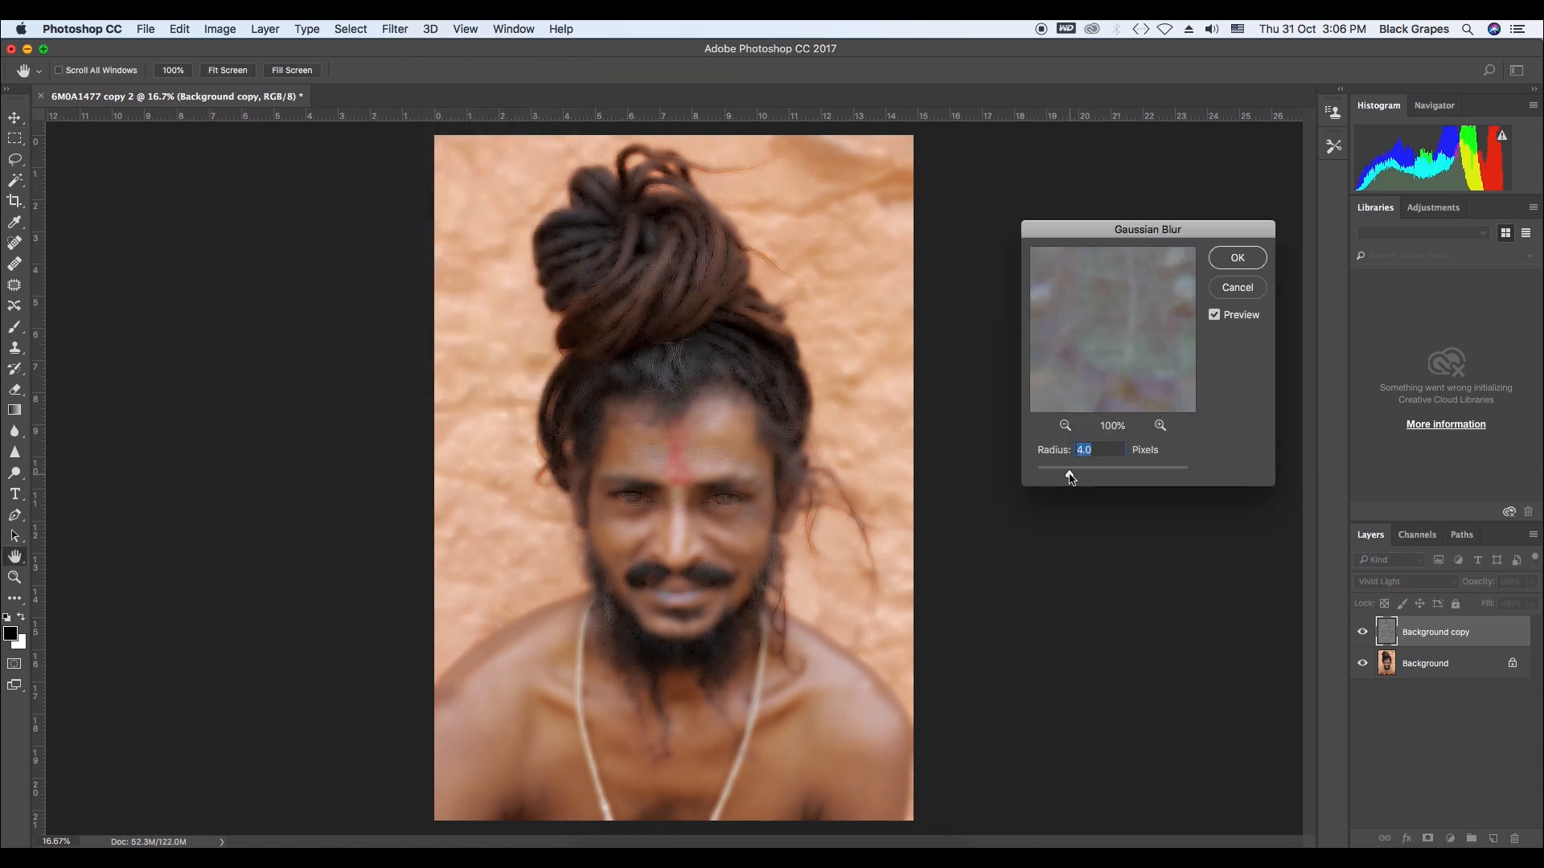
{"action": "type", "text": "3"}
{"action": "key", "text": "BackSpace"}
{"action": "left_click", "coordinate": [1227, 258]}
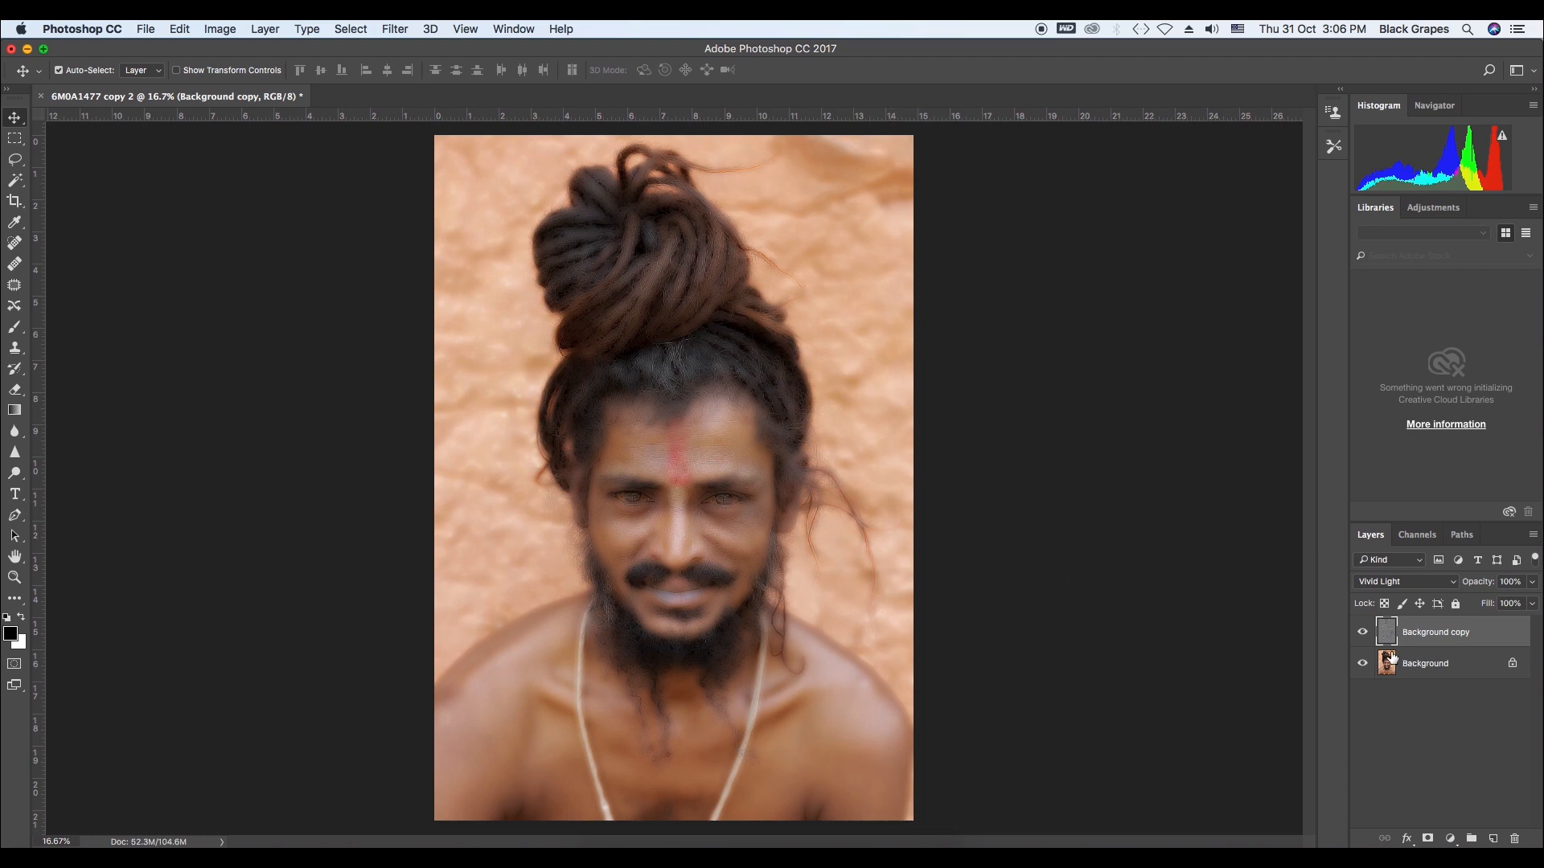
Add a layer mask to the Background copy and fill it with black at 100% opacity
{"action": "left_click", "coordinate": [1428, 839]}
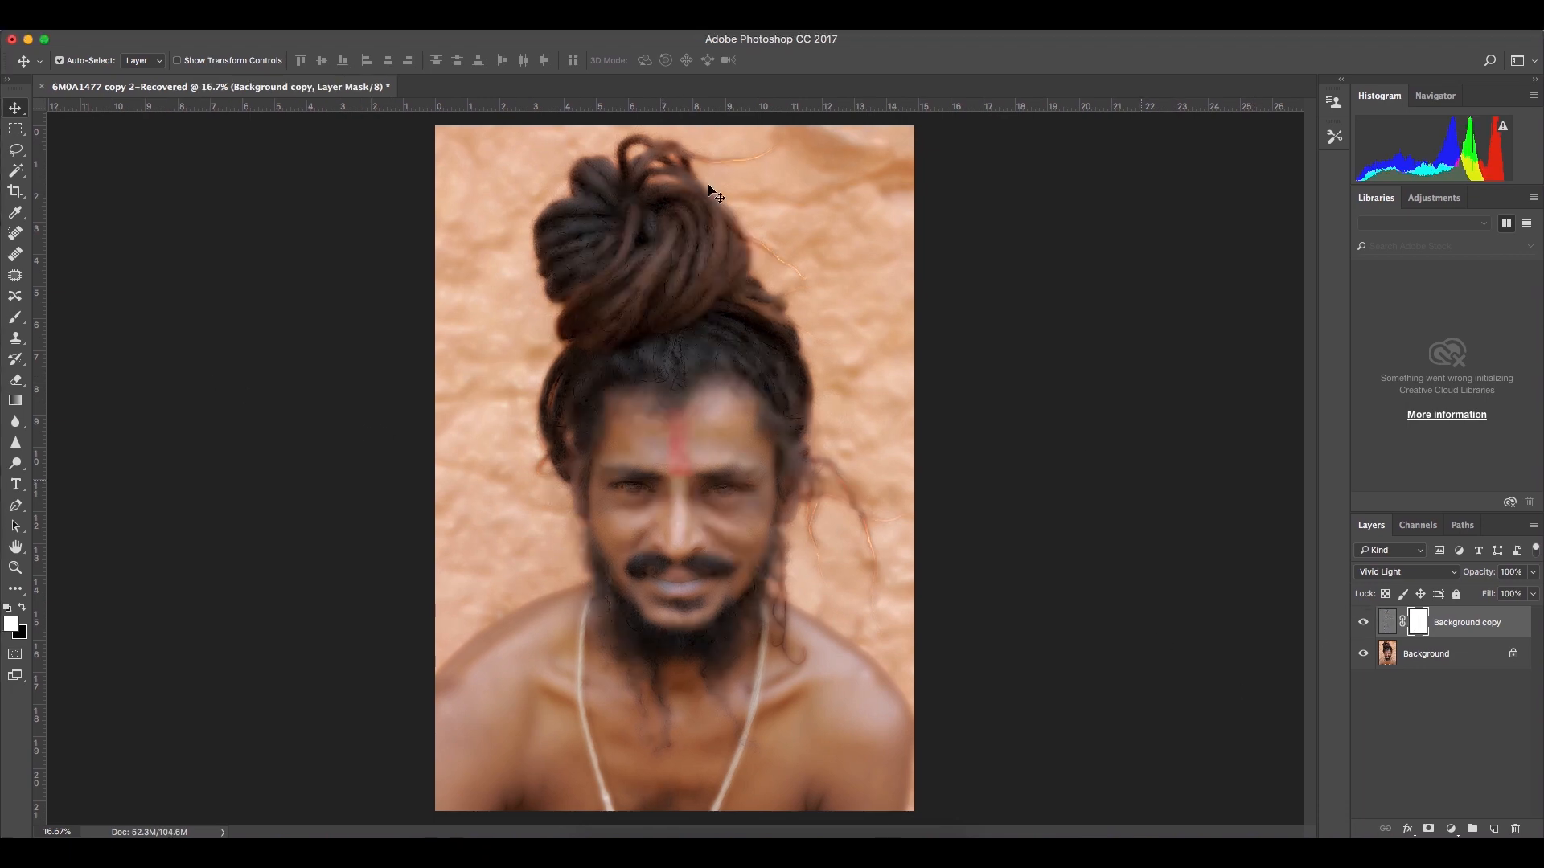
{"action": "left_click", "coordinate": [179, 30]}
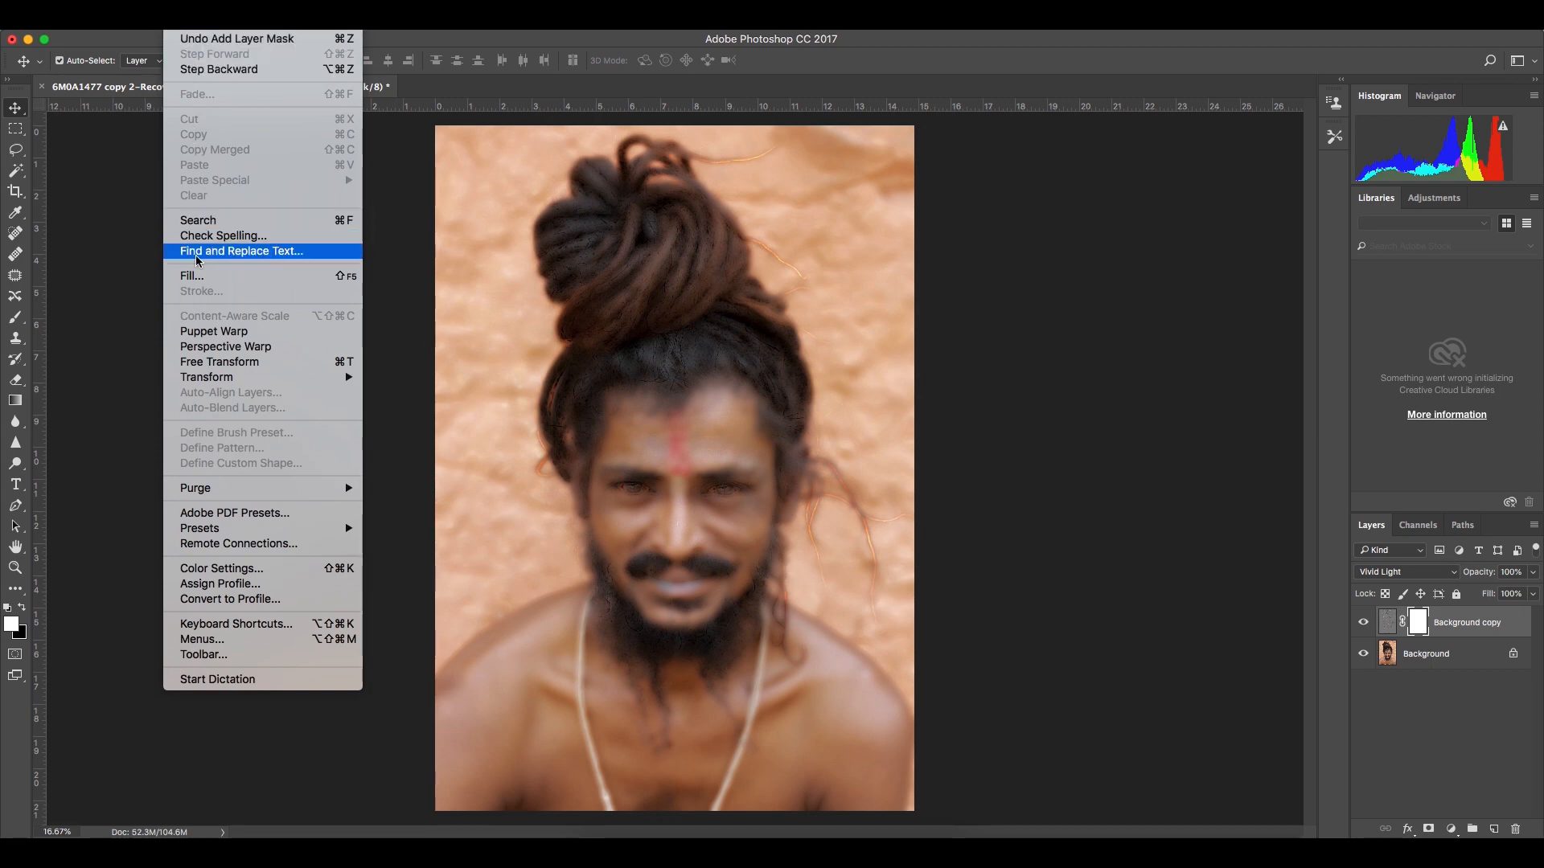
{"action": "left_click", "coordinate": [195, 278]}
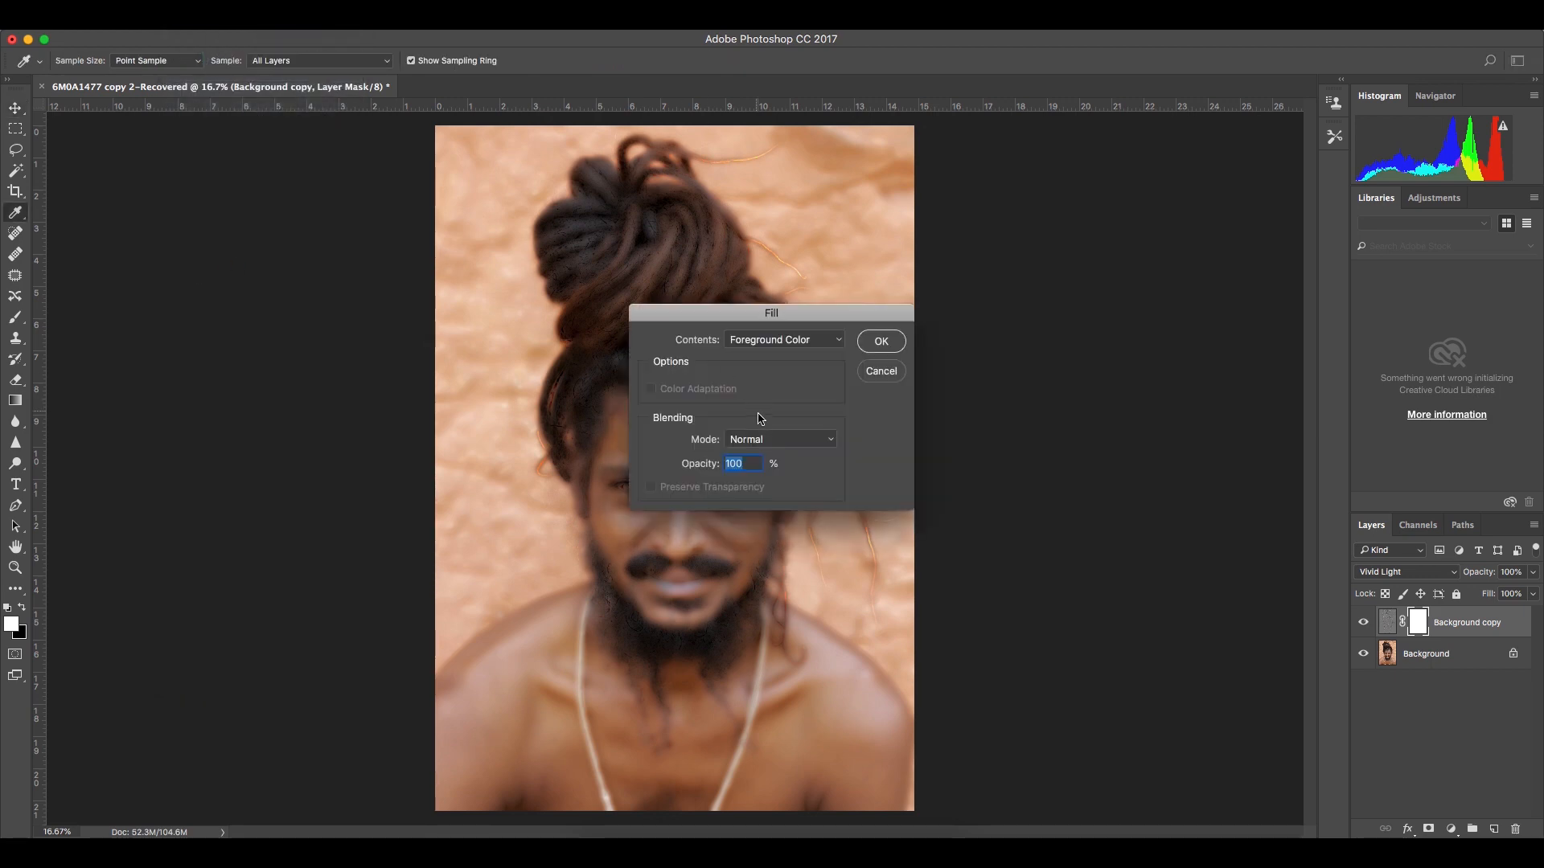
{"action": "left_click", "coordinate": [778, 344]}
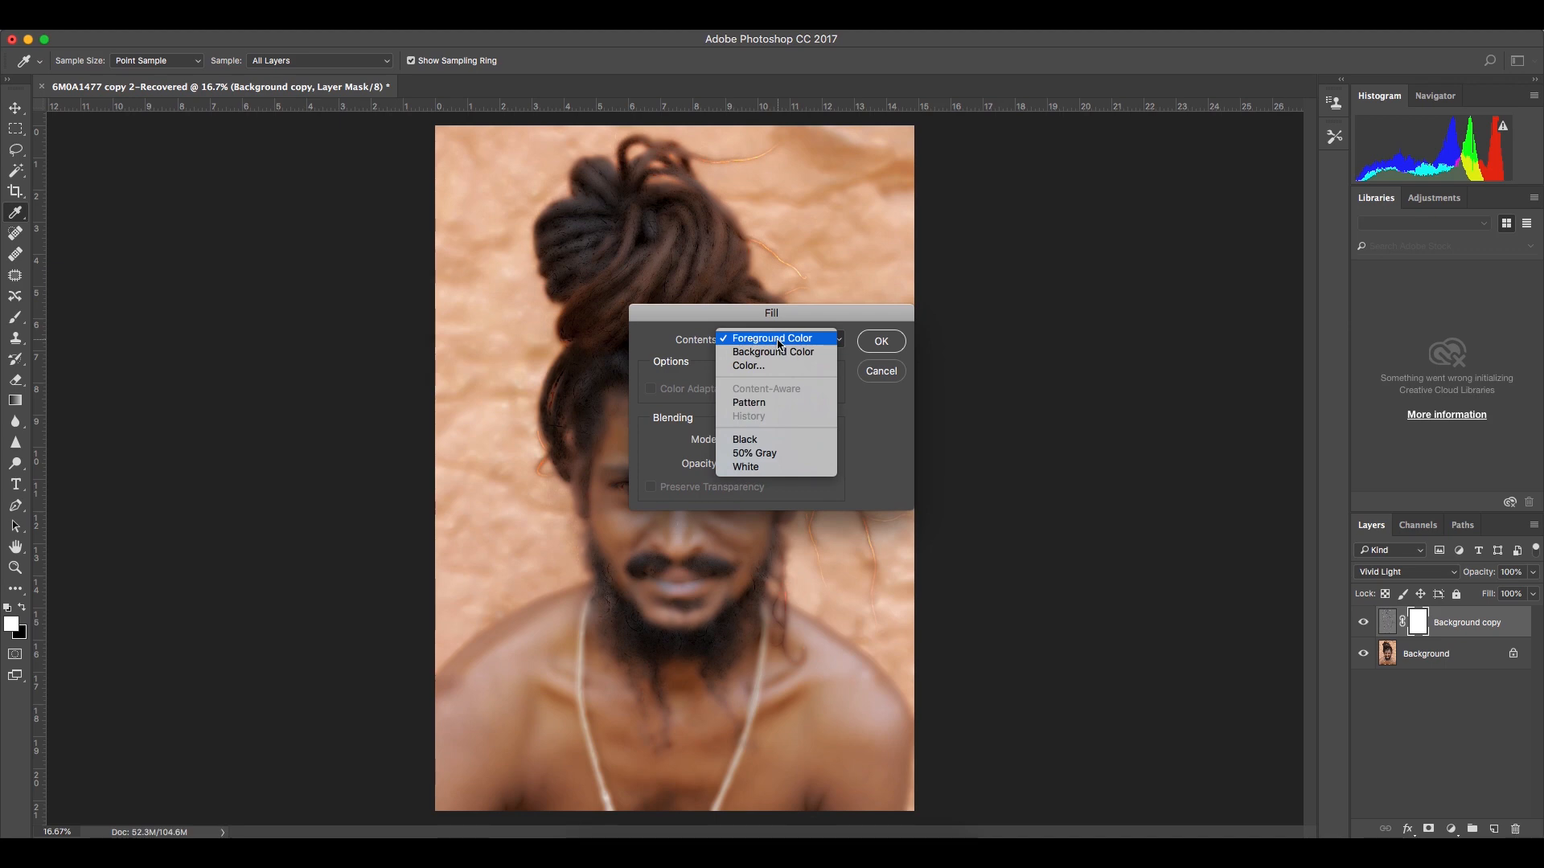
{"action": "left_click", "coordinate": [768, 441]}
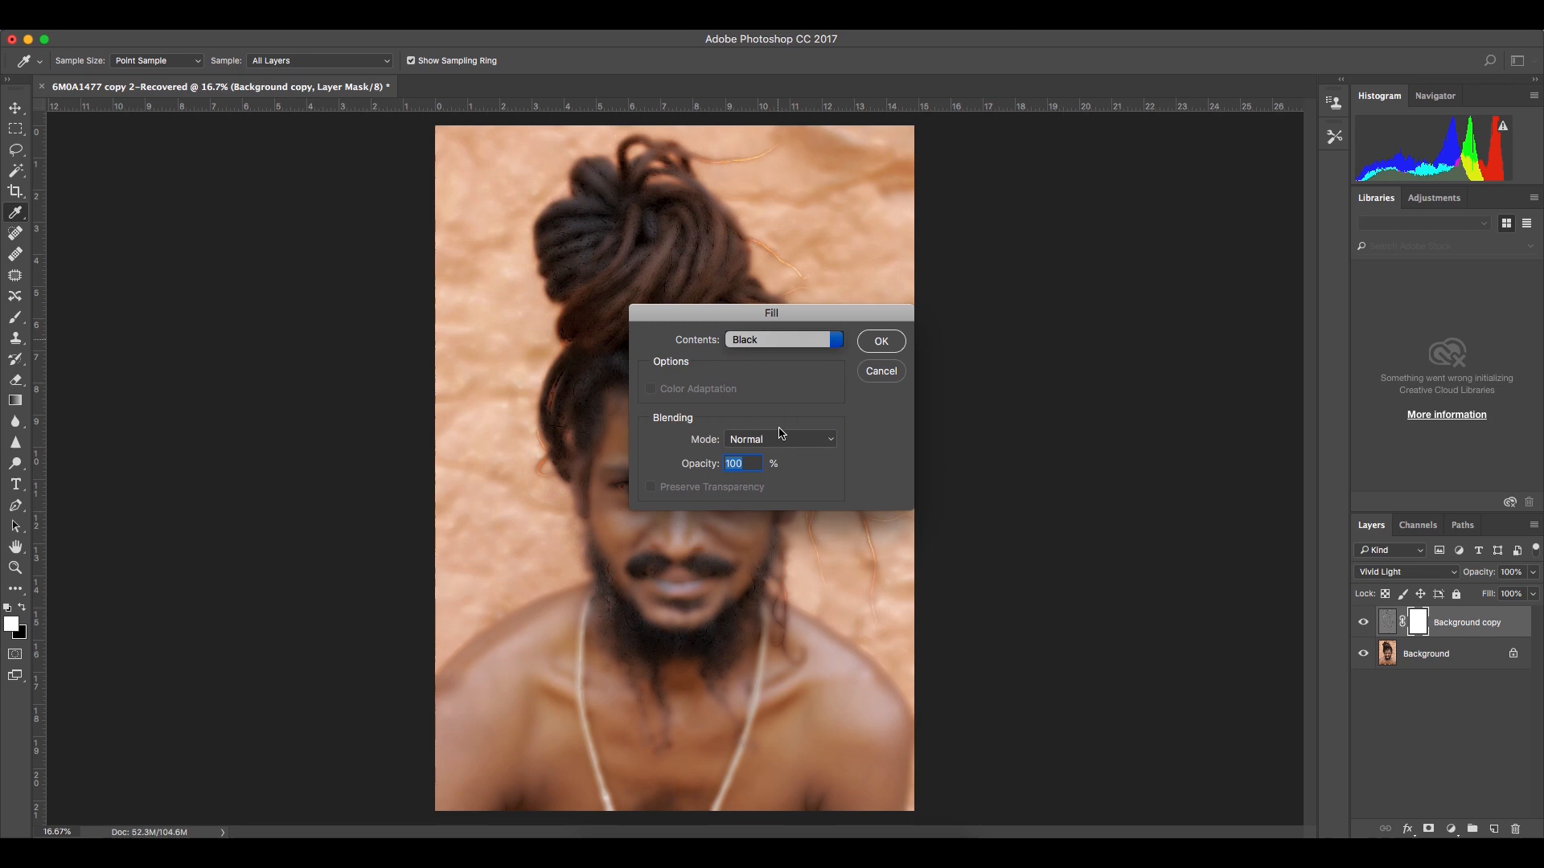
{"action": "left_click", "coordinate": [880, 344]}
{"action": "key", "text": "v"}
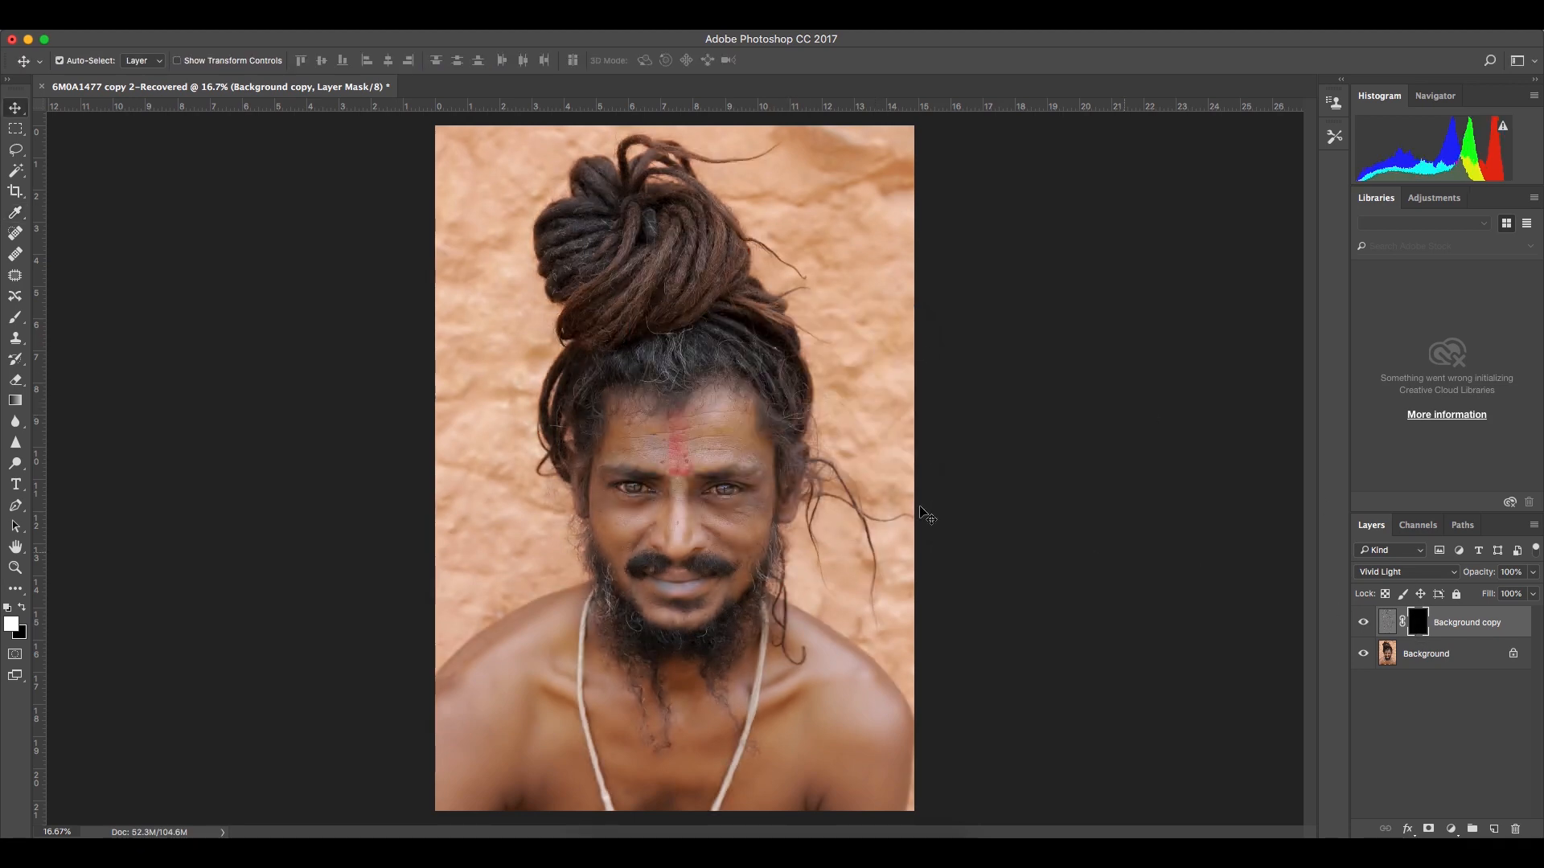
Paint white on the layer mask over the forehead with a reduced Brush at 50% opacity to smooth the wrinkles
{"action": "key", "text": "ctrl"}
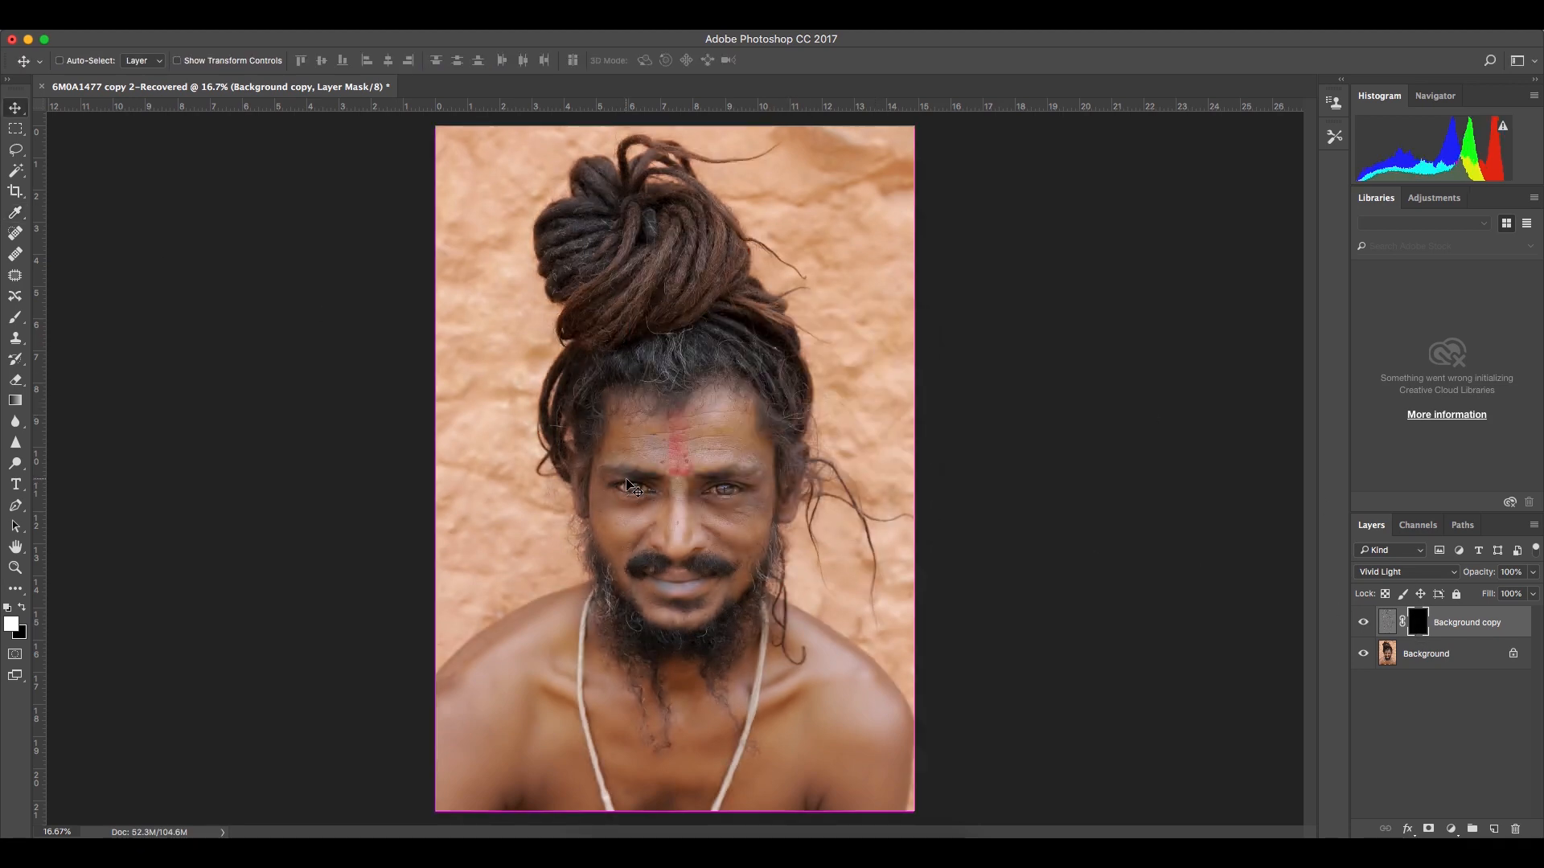
{"action": "scroll", "coordinate": [632, 488], "scroll_direction": "up", "scroll_amount": 3}
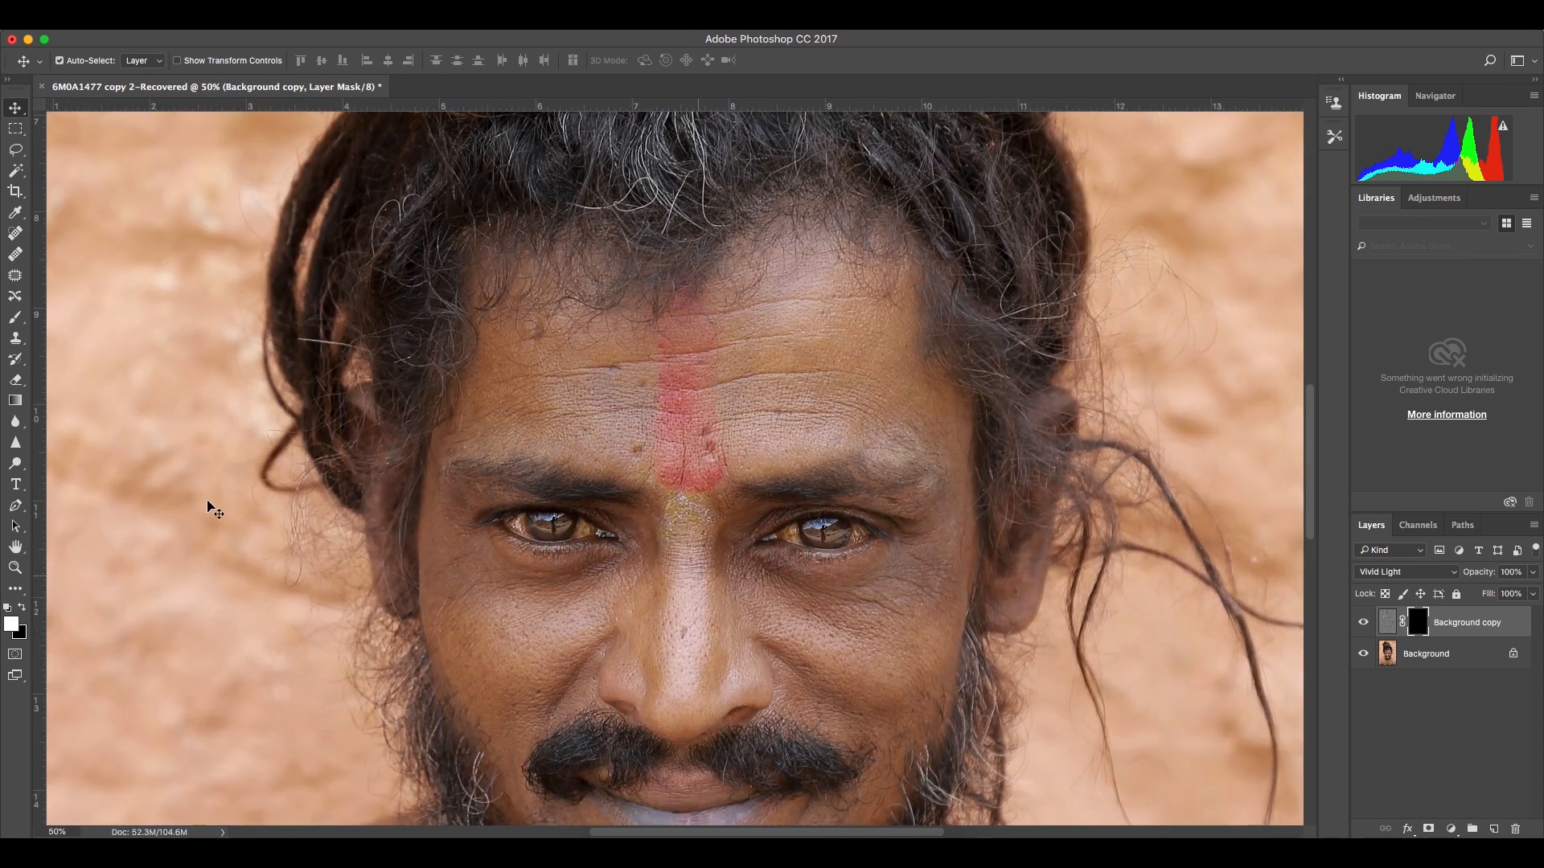
{"action": "left_click", "coordinate": [17, 322]}
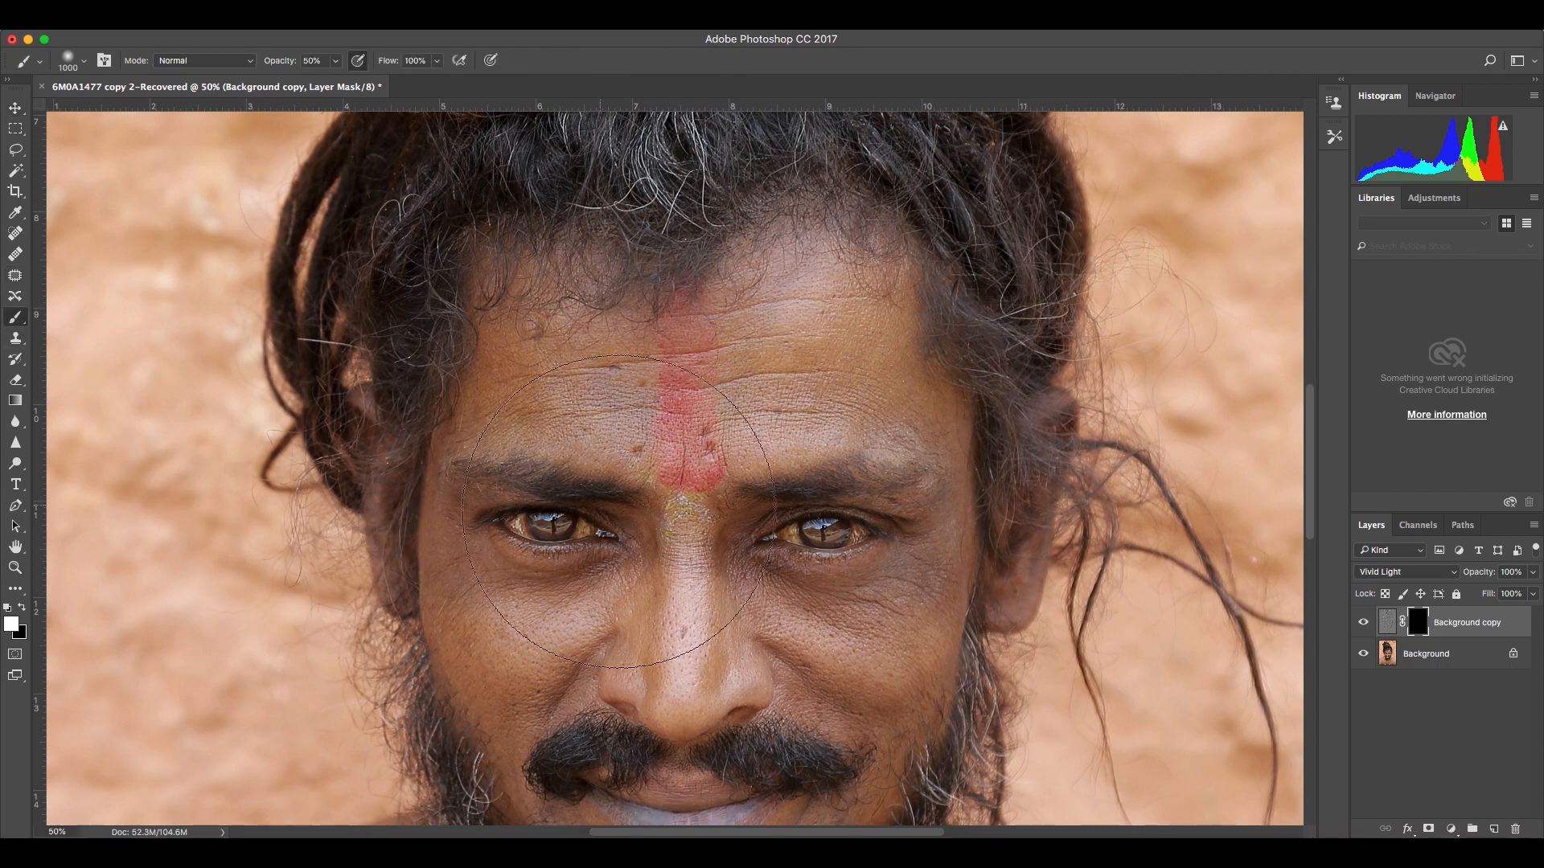
{"action": "key", "text": "bracketleft"}
{"action": "key", "text": "bracketleft"}
{"action": "key", "text": "bracketleft"}
{"action": "key", "text": "bracketleft"}
{"action": "key", "text": "bracketleft"}
{"action": "key", "text": "bracketleft"}
{"action": "key", "text": "bracketleft"}
{"action": "key", "text": "bracketright"}
{"action": "mouse_move", "coordinate": [678, 407]}
{"action": "left_mouse_down"}
{"action": "mouse_move", "coordinate": [808, 362]}
{"action": "mouse_move", "coordinate": [766, 359]}
{"action": "mouse_move", "coordinate": [812, 368]}
{"action": "mouse_move", "coordinate": [516, 375]}
{"action": "mouse_move", "coordinate": [680, 409]}
{"action": "left_mouse_up"}
{"action": "key", "text": "bracketleft"}
{"action": "key", "text": "bracketleft"}
{"action": "mouse_move", "coordinate": [770, 339]}
{"action": "left_mouse_down"}
{"action": "mouse_move", "coordinate": [853, 323]}
{"action": "mouse_move", "coordinate": [892, 365]}
{"action": "mouse_move", "coordinate": [884, 427]}
{"action": "left_mouse_up"}
Reduce the brush to 150 px and paint the mask under the eyes, on the upper cheeks and over the red forehead mark
{"action": "key", "text": "bracketleft"}
{"action": "key", "text": "bracketleft"}
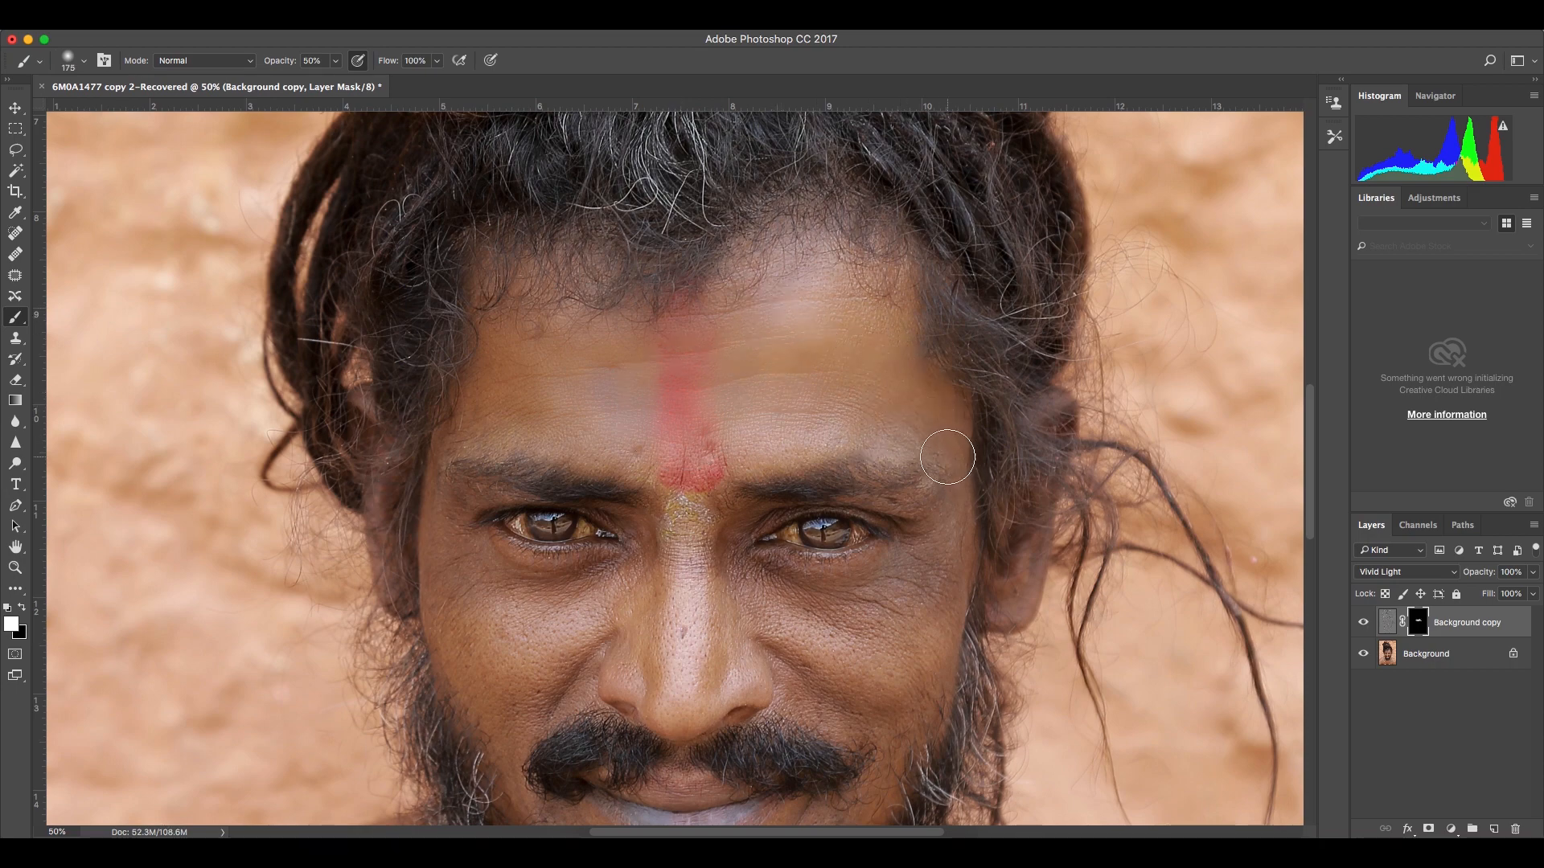
{"action": "key", "text": "bracketleft"}
{"action": "mouse_move", "coordinate": [915, 562]}
{"action": "left_mouse_down"}
{"action": "mouse_move", "coordinate": [881, 598]}
{"action": "mouse_move", "coordinate": [766, 586]}
{"action": "mouse_move", "coordinate": [836, 613]}
{"action": "left_mouse_up"}
{"action": "mouse_move", "coordinate": [689, 511]}
{"action": "left_mouse_down"}
{"action": "mouse_move", "coordinate": [683, 461]}
{"action": "mouse_move", "coordinate": [688, 503]}
{"action": "mouse_move", "coordinate": [693, 459]}
{"action": "mouse_move", "coordinate": [728, 442]}
{"action": "left_mouse_up"}
{"action": "scroll", "coordinate": [562, 621], "scroll_direction": "down", "scroll_amount": 1}
{"action": "scroll", "coordinate": [562, 622], "scroll_direction": "down", "scroll_amount": 1}
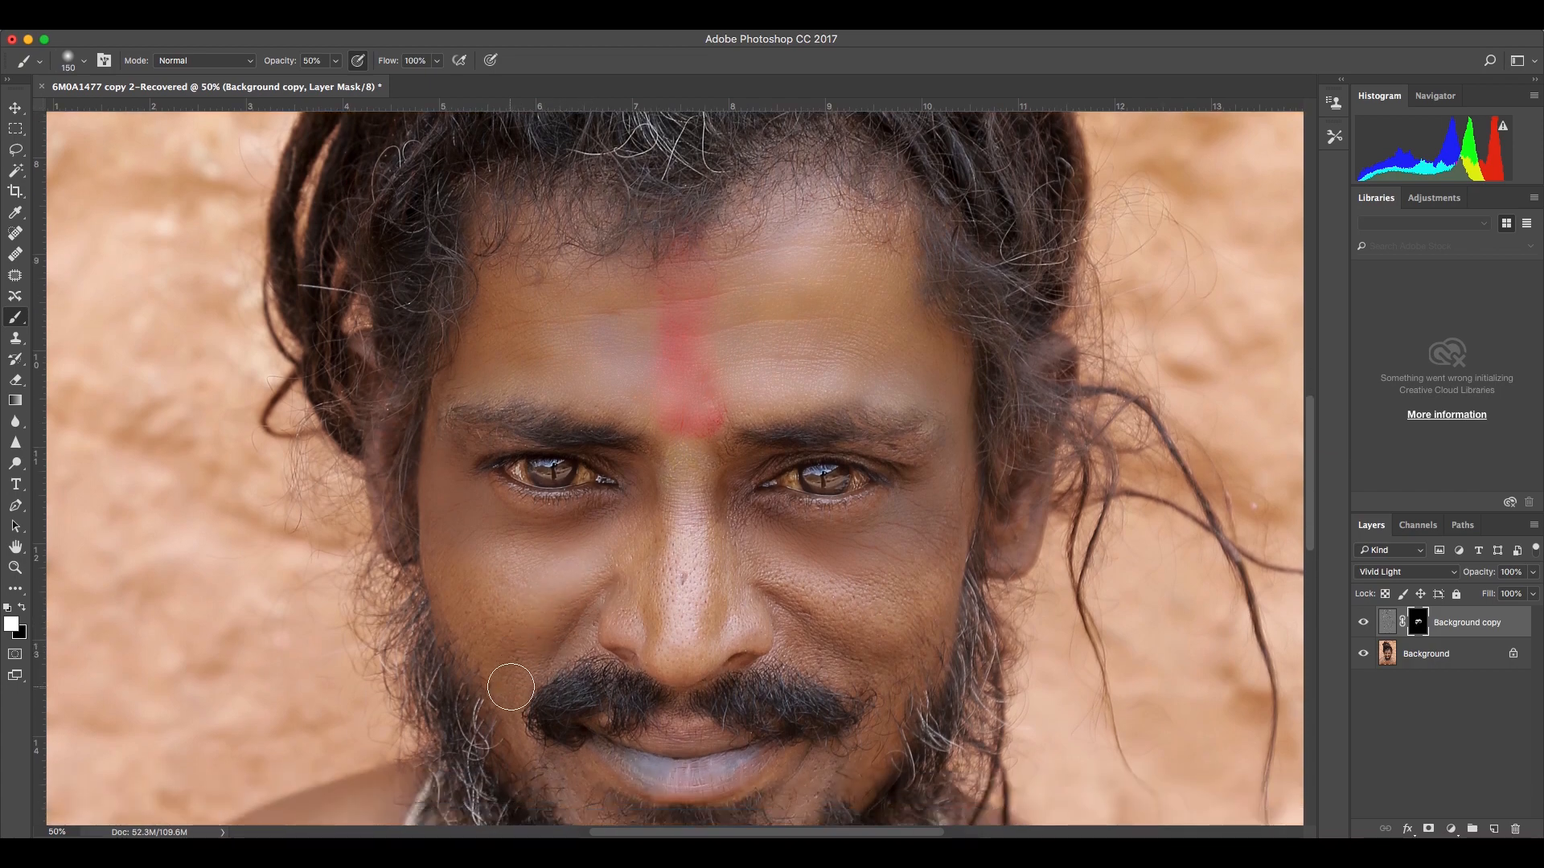
Paint the mask over the nose and the cheeks beside the moustache to smooth the skin there
{"action": "mouse_move", "coordinate": [648, 586]}
{"action": "left_mouse_down"}
{"action": "mouse_move", "coordinate": [687, 553]}
{"action": "mouse_move", "coordinate": [684, 643]}
{"action": "mouse_move", "coordinate": [690, 491]}
{"action": "mouse_move", "coordinate": [689, 625]}
{"action": "mouse_move", "coordinate": [669, 660]}
{"action": "mouse_move", "coordinate": [668, 626]}
{"action": "mouse_move", "coordinate": [632, 587]}
{"action": "mouse_move", "coordinate": [676, 577]}
{"action": "mouse_move", "coordinate": [705, 606]}
{"action": "mouse_move", "coordinate": [774, 577]}
{"action": "mouse_move", "coordinate": [820, 590]}
{"action": "mouse_move", "coordinate": [774, 582]}
{"action": "mouse_move", "coordinate": [820, 611]}
{"action": "mouse_move", "coordinate": [882, 615]}
{"action": "mouse_move", "coordinate": [895, 611]}
{"action": "mouse_move", "coordinate": [850, 596]}
{"action": "mouse_move", "coordinate": [934, 563]}
{"action": "left_mouse_up"}
{"action": "mouse_move", "coordinate": [907, 670]}
{"action": "left_mouse_down"}
{"action": "mouse_move", "coordinate": [822, 629]}
{"action": "mouse_move", "coordinate": [845, 657]}
{"action": "left_mouse_up"}
{"action": "scroll", "coordinate": [825, 649], "scroll_direction": "down", "scroll_amount": 3}
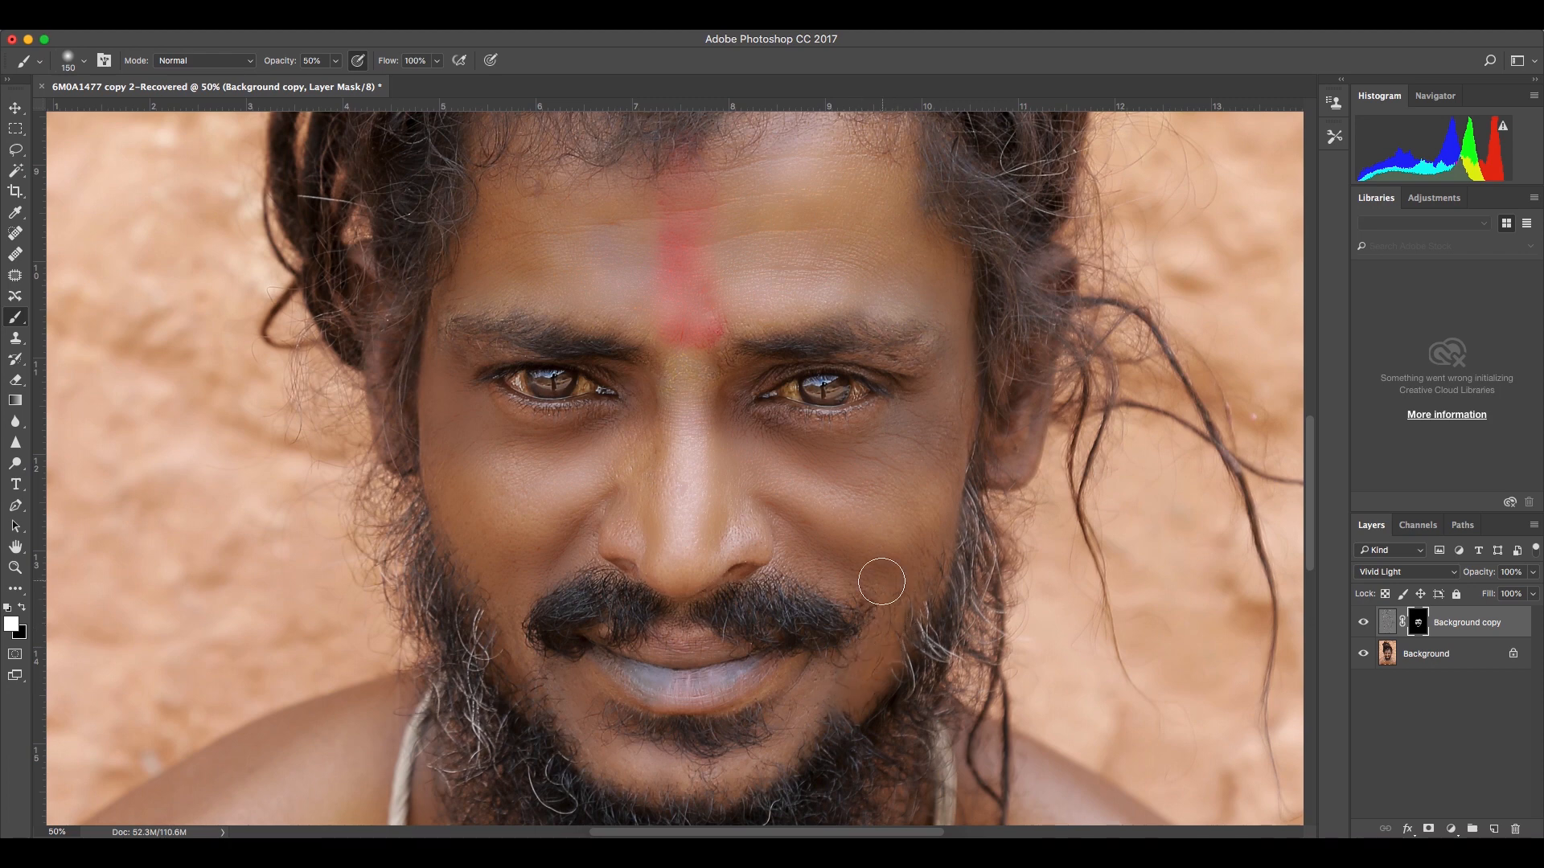
{"action": "key", "text": "bracketleft"}
{"action": "key", "text": "bracketleft"}
{"action": "key", "text": "bracketleft"}
Enlarge the brush to 250 px and smooth the upper forehead along the hairline on the mask
{"action": "key", "text": "bracketright"}
{"action": "key", "text": "bracketright"}
{"action": "key", "text": "bracketright"}
{"action": "scroll", "coordinate": [555, 361], "scroll_direction": "up", "scroll_amount": 5}
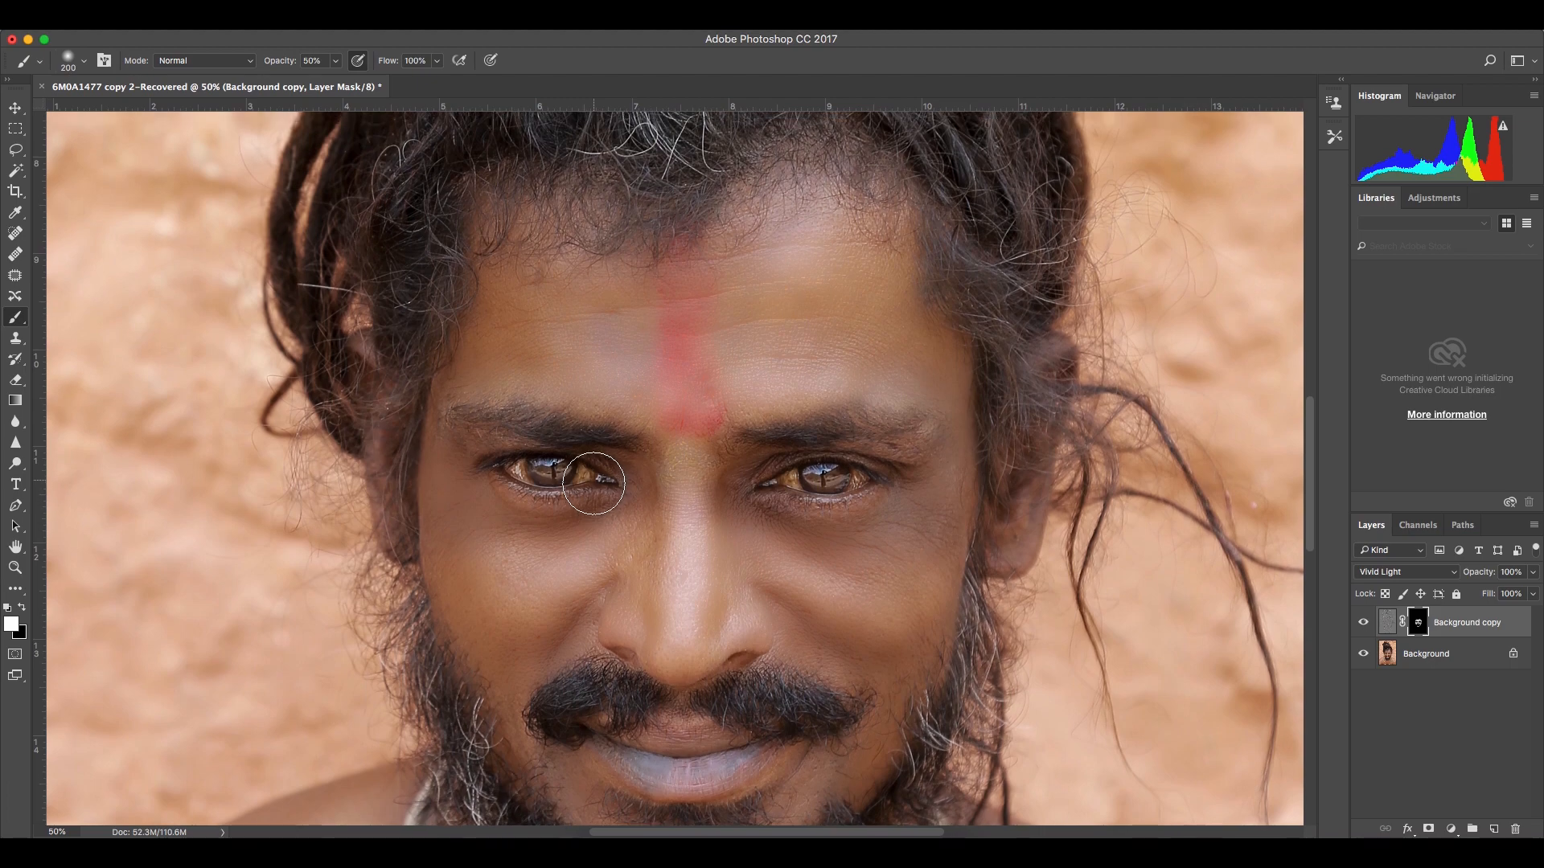
{"action": "key", "text": "bracketright"}
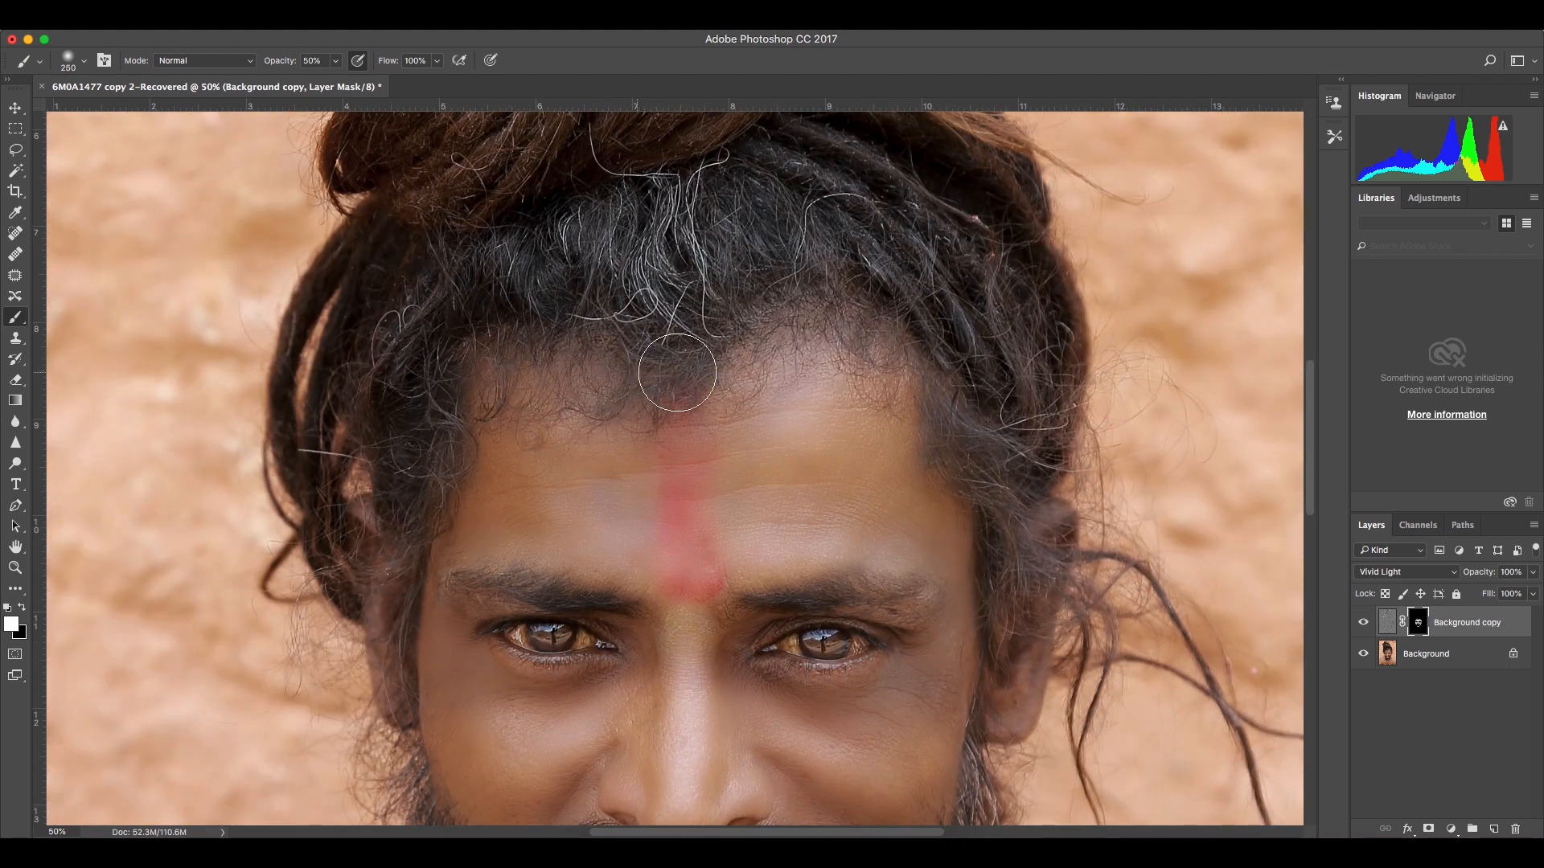
{"action": "mouse_move", "coordinate": [806, 344]}
{"action": "left_mouse_down"}
{"action": "mouse_move", "coordinate": [858, 334]}
{"action": "mouse_move", "coordinate": [905, 370]}
{"action": "mouse_move", "coordinate": [955, 461]}
{"action": "mouse_move", "coordinate": [940, 483]}
{"action": "mouse_move", "coordinate": [962, 547]}
{"action": "left_mouse_up"}
{"action": "mouse_move", "coordinate": [519, 426]}
{"action": "left_mouse_down"}
{"action": "mouse_move", "coordinate": [485, 457]}
{"action": "mouse_move", "coordinate": [492, 439]}
{"action": "left_mouse_up"}
{"action": "scroll", "coordinate": [632, 474], "scroll_direction": "down", "scroll_amount": 5}
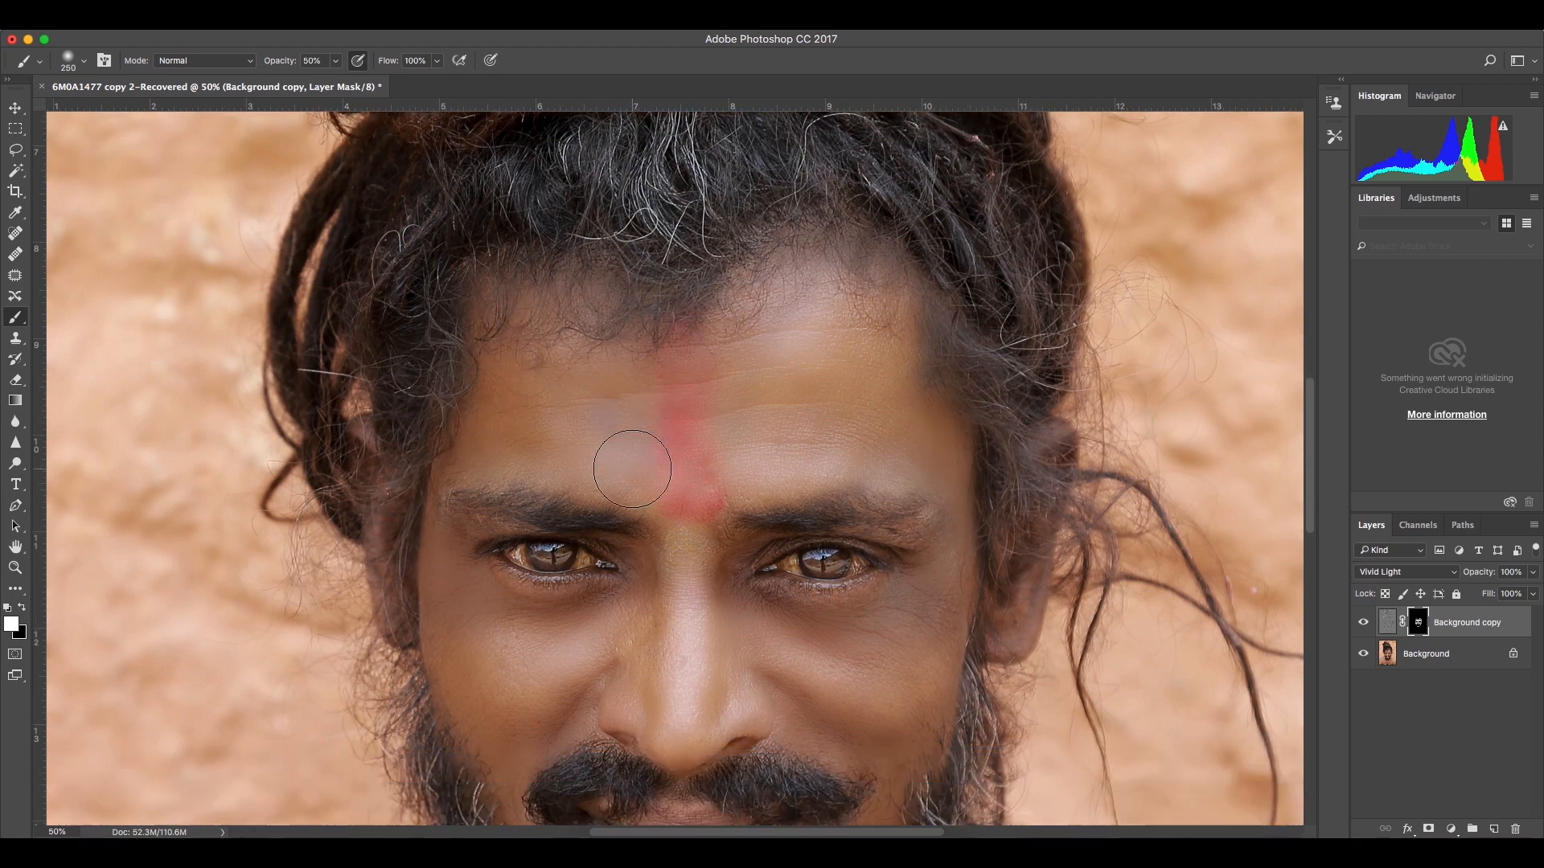
Refine the mask with smaller brush strokes under both eyes, along the nose and onto the adjoining cheek
{"action": "key", "text": "bracketright"}
{"action": "mouse_move", "coordinate": [587, 563]}
{"action": "left_mouse_down"}
{"action": "mouse_move", "coordinate": [558, 596]}
{"action": "mouse_move", "coordinate": [605, 575]}
{"action": "mouse_move", "coordinate": [586, 573]}
{"action": "mouse_move", "coordinate": [615, 546]}
{"action": "left_mouse_up"}
{"action": "key", "text": "bracketright"}
{"action": "key", "text": "bracketleft"}
{"action": "key", "text": "bracketleft"}
{"action": "key", "text": "bracketleft"}
{"action": "key", "text": "bracketleft"}
{"action": "key", "text": "bracketleft"}
{"action": "key", "text": "bracketleft"}
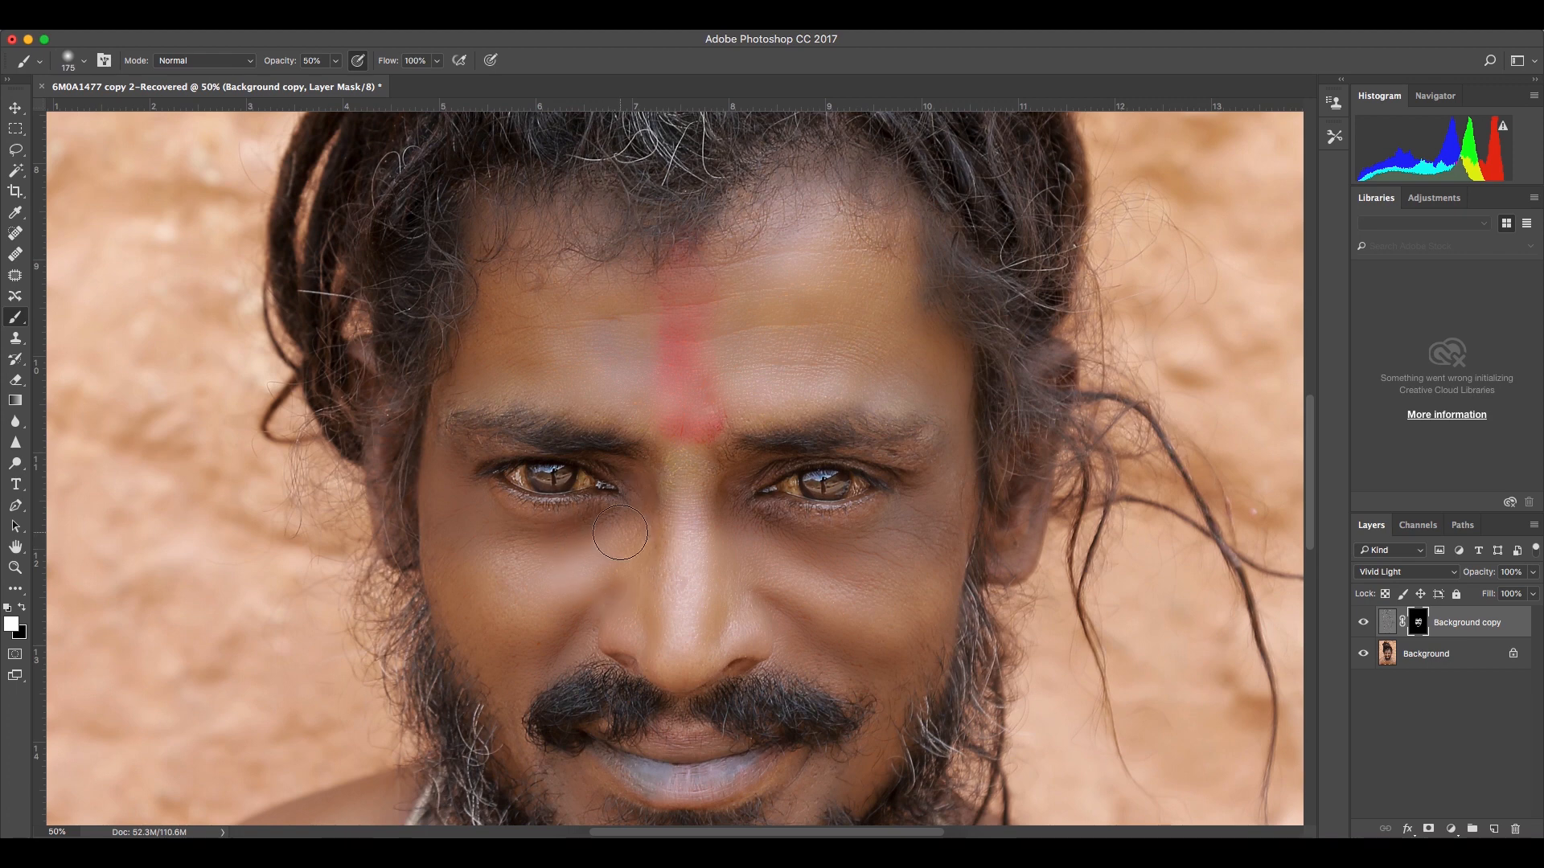
{"action": "mouse_move", "coordinate": [546, 519]}
{"action": "left_mouse_down"}
{"action": "mouse_move", "coordinate": [504, 513]}
{"action": "mouse_move", "coordinate": [523, 531]}
{"action": "left_mouse_up"}
{"action": "mouse_move", "coordinate": [778, 541]}
{"action": "left_mouse_down"}
{"action": "mouse_move", "coordinate": [778, 524]}
{"action": "mouse_move", "coordinate": [851, 527]}
{"action": "mouse_move", "coordinate": [913, 499]}
{"action": "mouse_move", "coordinate": [899, 460]}
{"action": "mouse_move", "coordinate": [888, 466]}
{"action": "left_mouse_up"}
{"action": "mouse_move", "coordinate": [708, 467]}
{"action": "left_mouse_down"}
{"action": "mouse_move", "coordinate": [655, 492]}
{"action": "mouse_move", "coordinate": [716, 509]}
{"action": "mouse_move", "coordinate": [694, 514]}
{"action": "mouse_move", "coordinate": [689, 586]}
{"action": "mouse_move", "coordinate": [689, 552]}
{"action": "mouse_move", "coordinate": [662, 599]}
{"action": "mouse_move", "coordinate": [634, 531]}
{"action": "mouse_move", "coordinate": [795, 600]}
{"action": "left_mouse_up"}
{"action": "scroll", "coordinate": [873, 615], "scroll_direction": "down", "scroll_amount": 3}
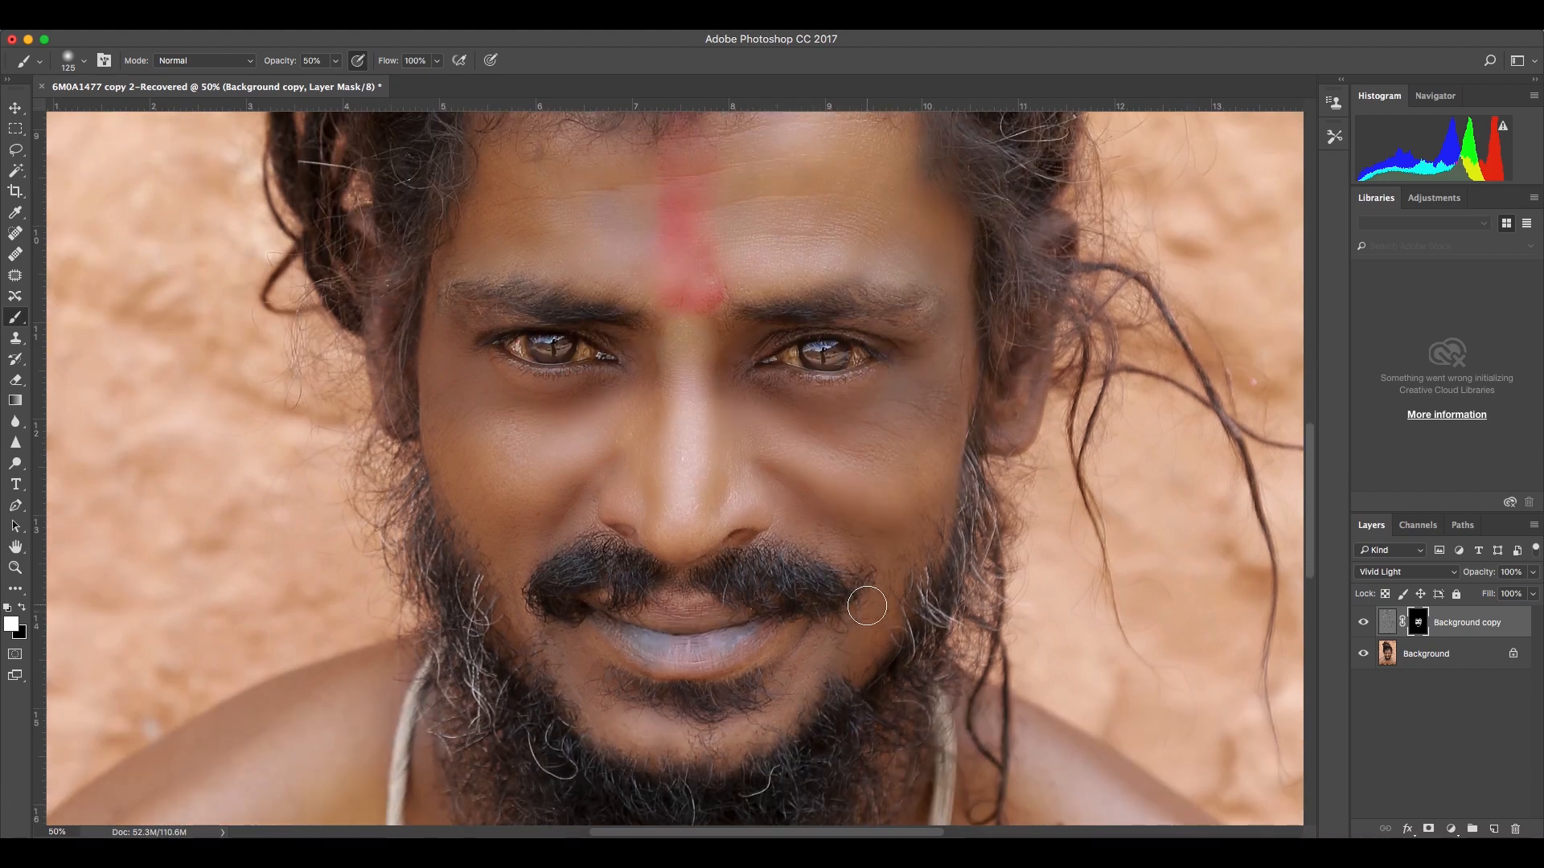
Reduce the Background copy layer's opacity to 90% and deselect the layers
{"action": "scroll", "coordinate": [864, 607], "scroll_direction": "up", "scroll_amount": 2}
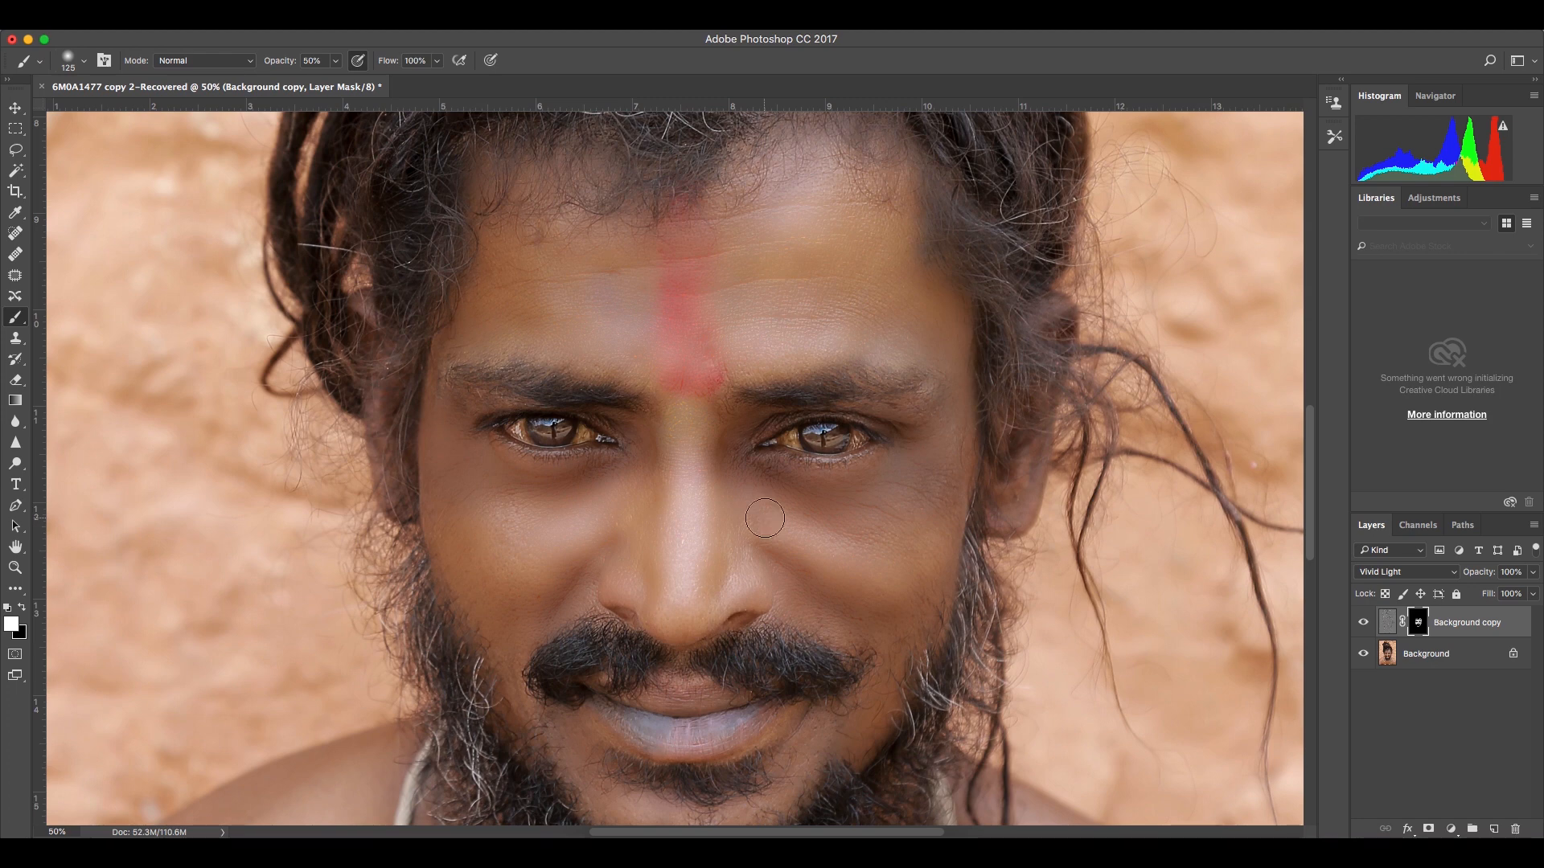
{"action": "left_click", "coordinate": [1533, 574]}
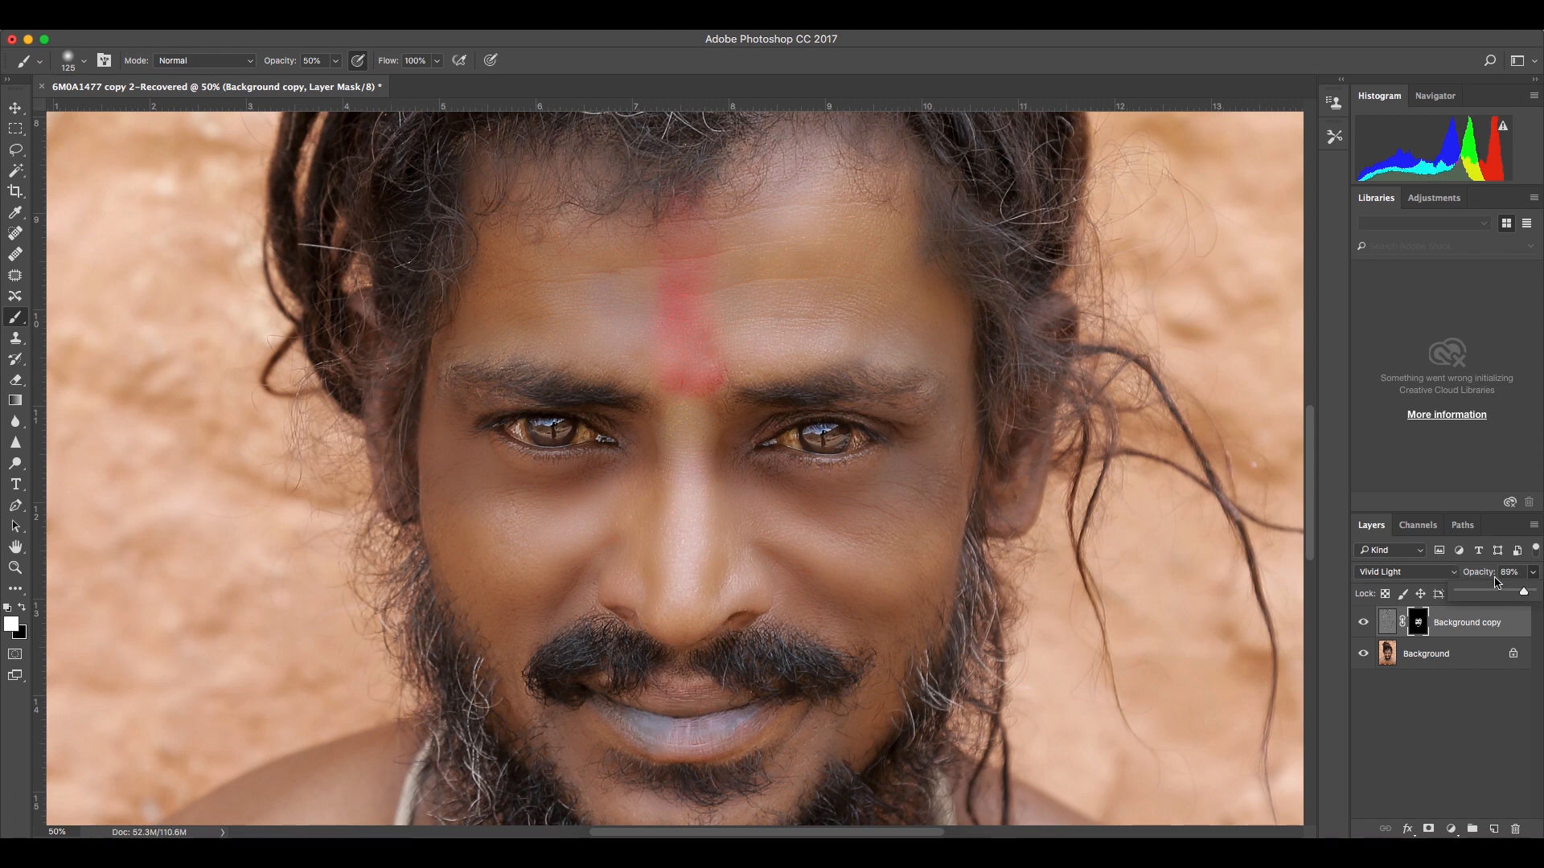
{"action": "left_click", "coordinate": [1509, 572]}
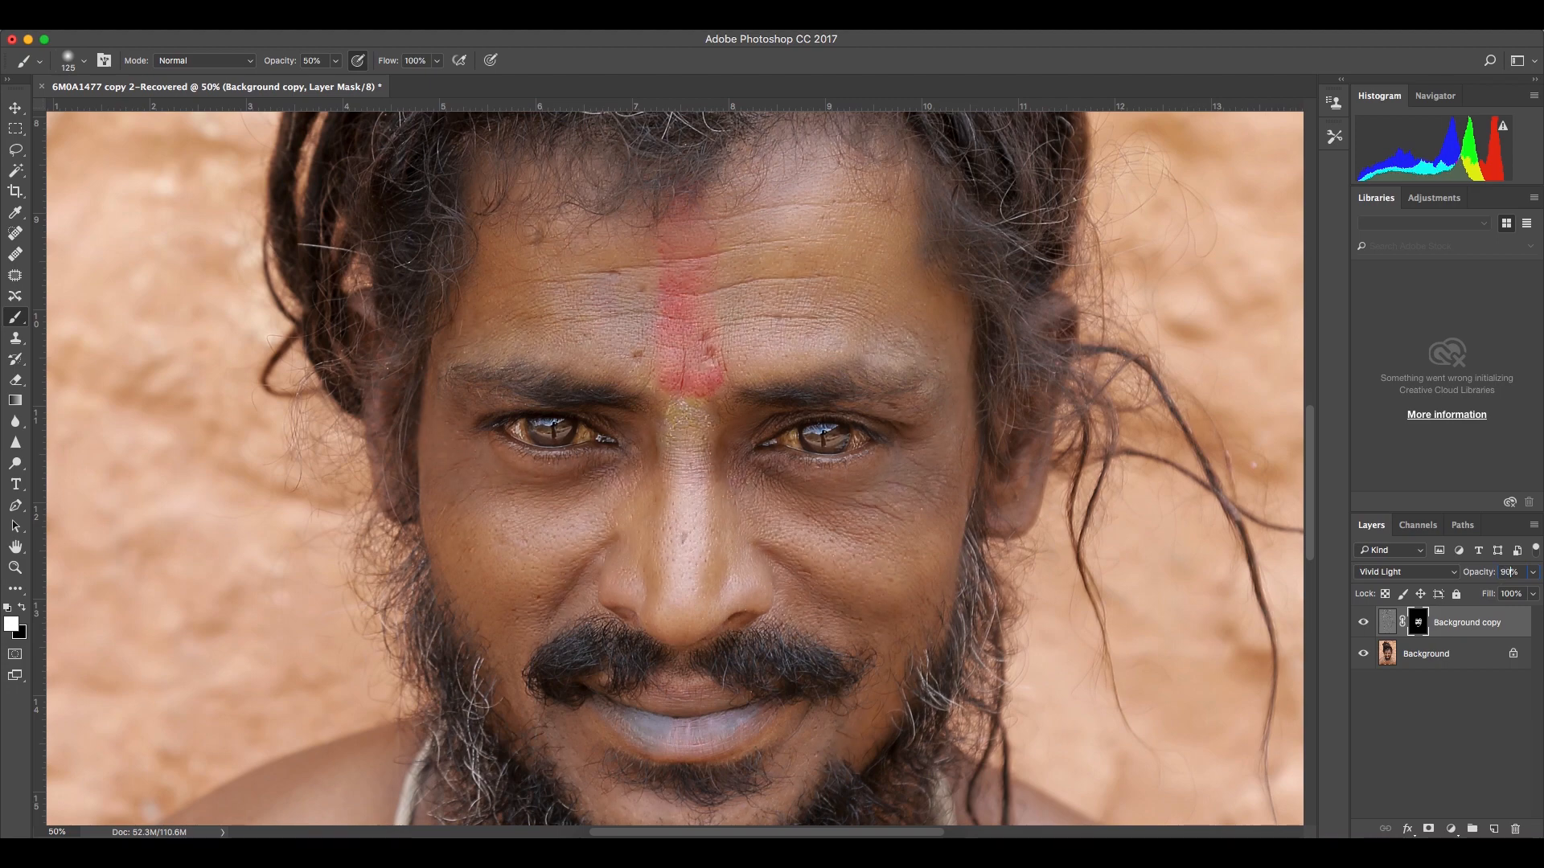
{"action": "left_click", "coordinate": [1428, 701]}
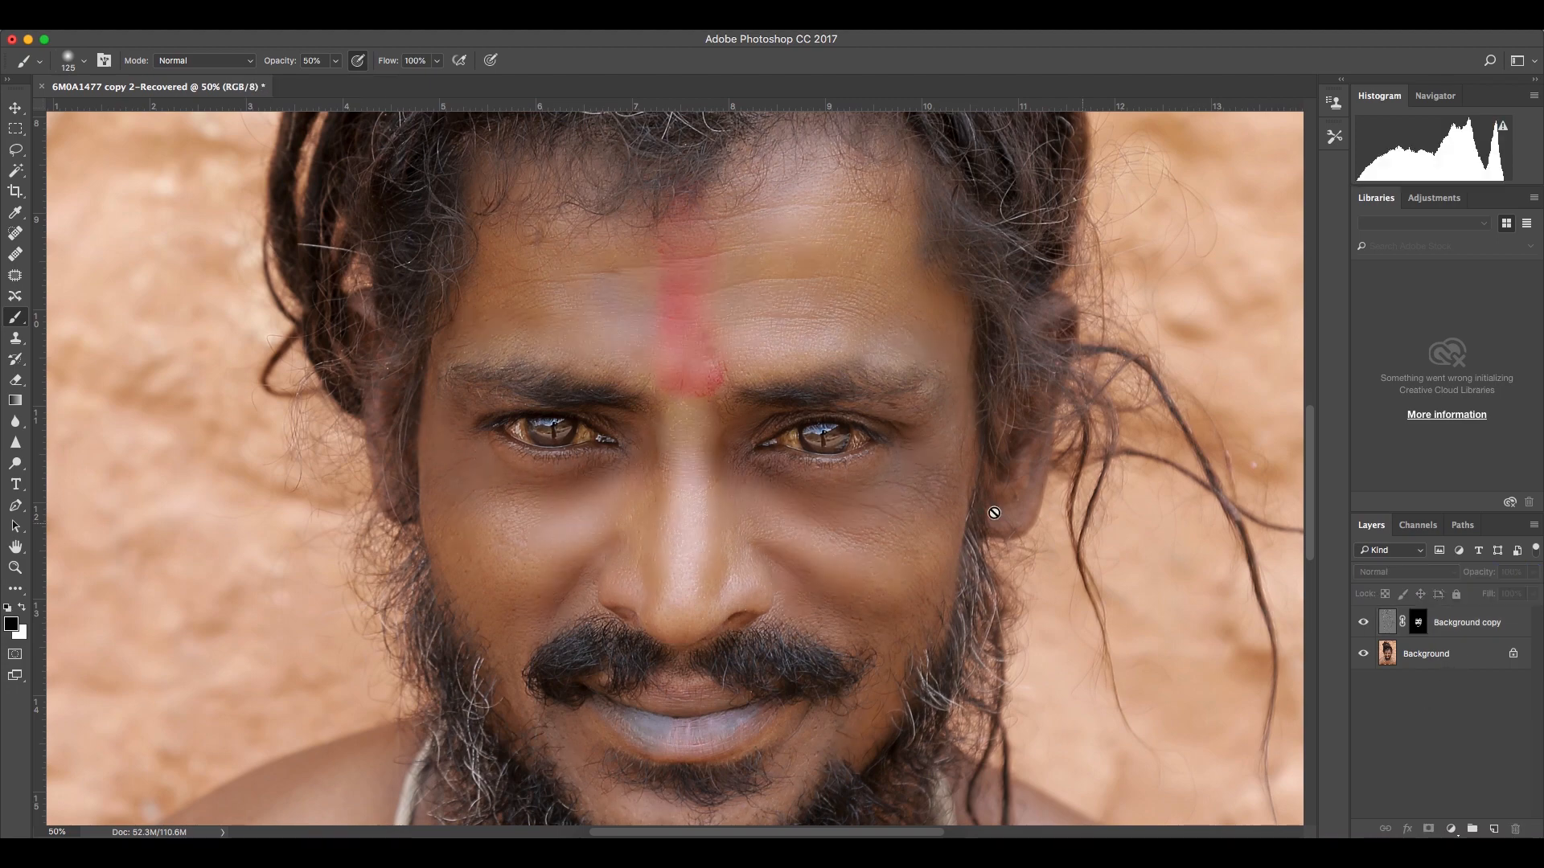
Fit the whole portrait in view, open the History, and compare the opening snapshot with the first Brush Tool state
{"action": "key", "text": "super+minus"}
{"action": "key", "text": "super+minus"}
{"action": "key", "text": "super+minus"}
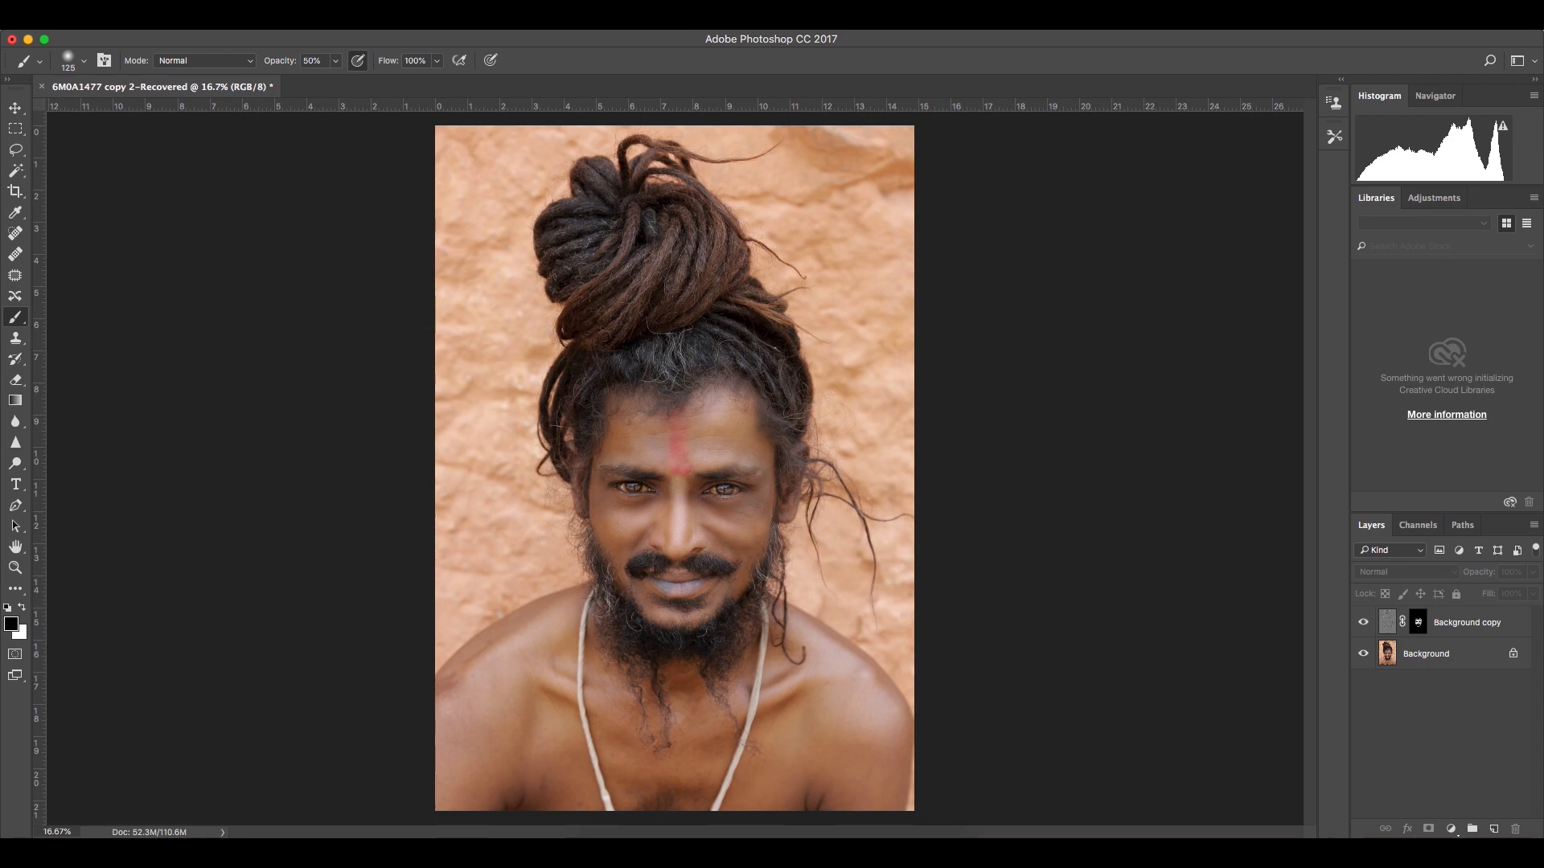
{"action": "left_click", "coordinate": [454, 14]}
{"action": "mouse_move", "coordinate": [506, 14]}
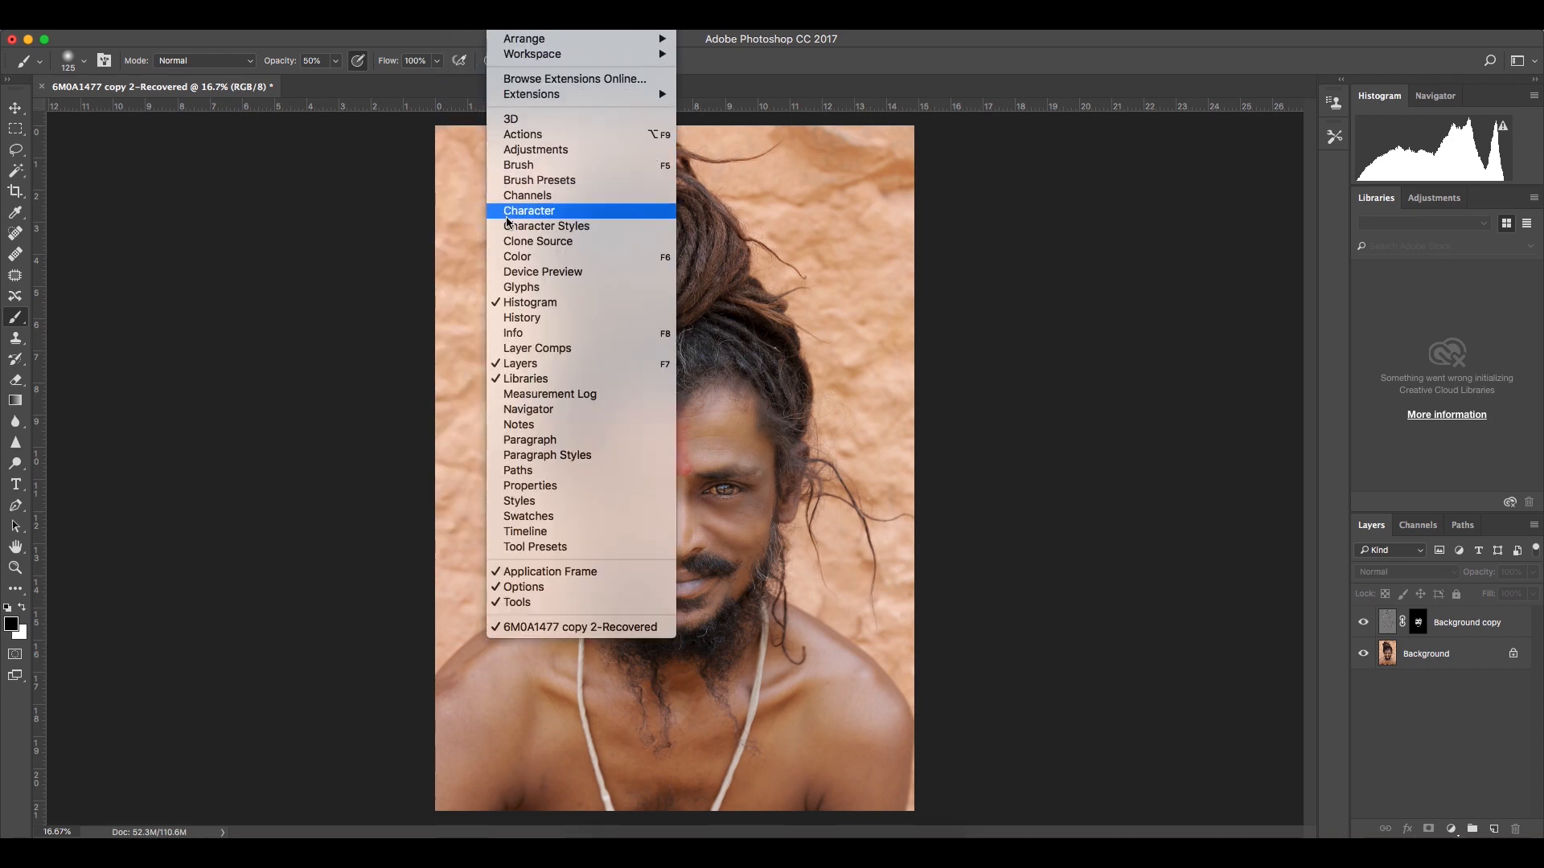
{"action": "left_click", "coordinate": [515, 318]}
{"action": "scroll", "coordinate": [1208, 320], "scroll_direction": "up", "scroll_amount": 10}
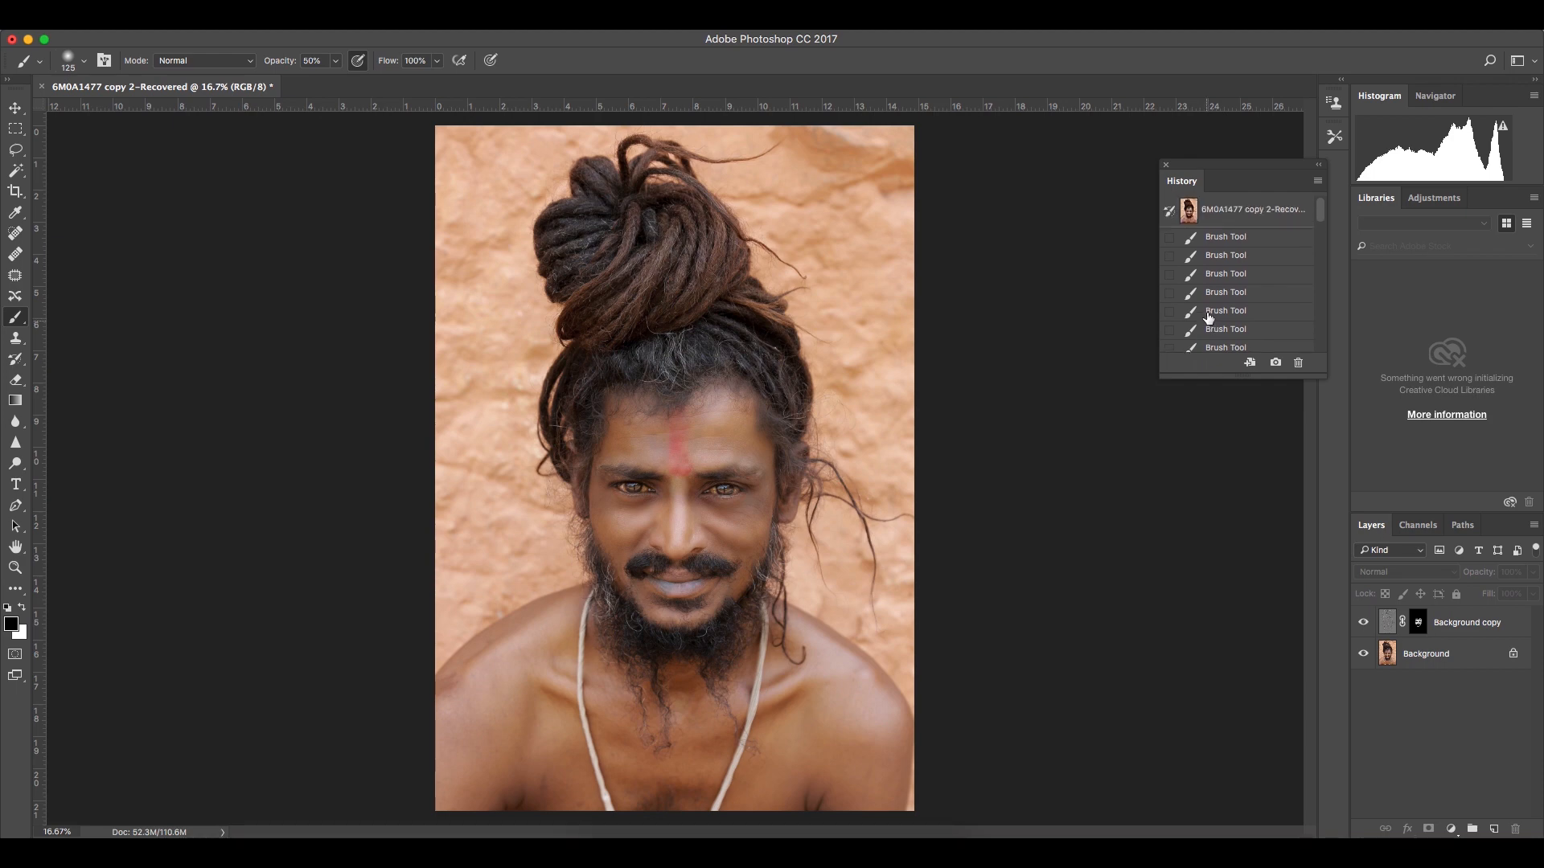
{"action": "left_click", "coordinate": [1194, 211]}
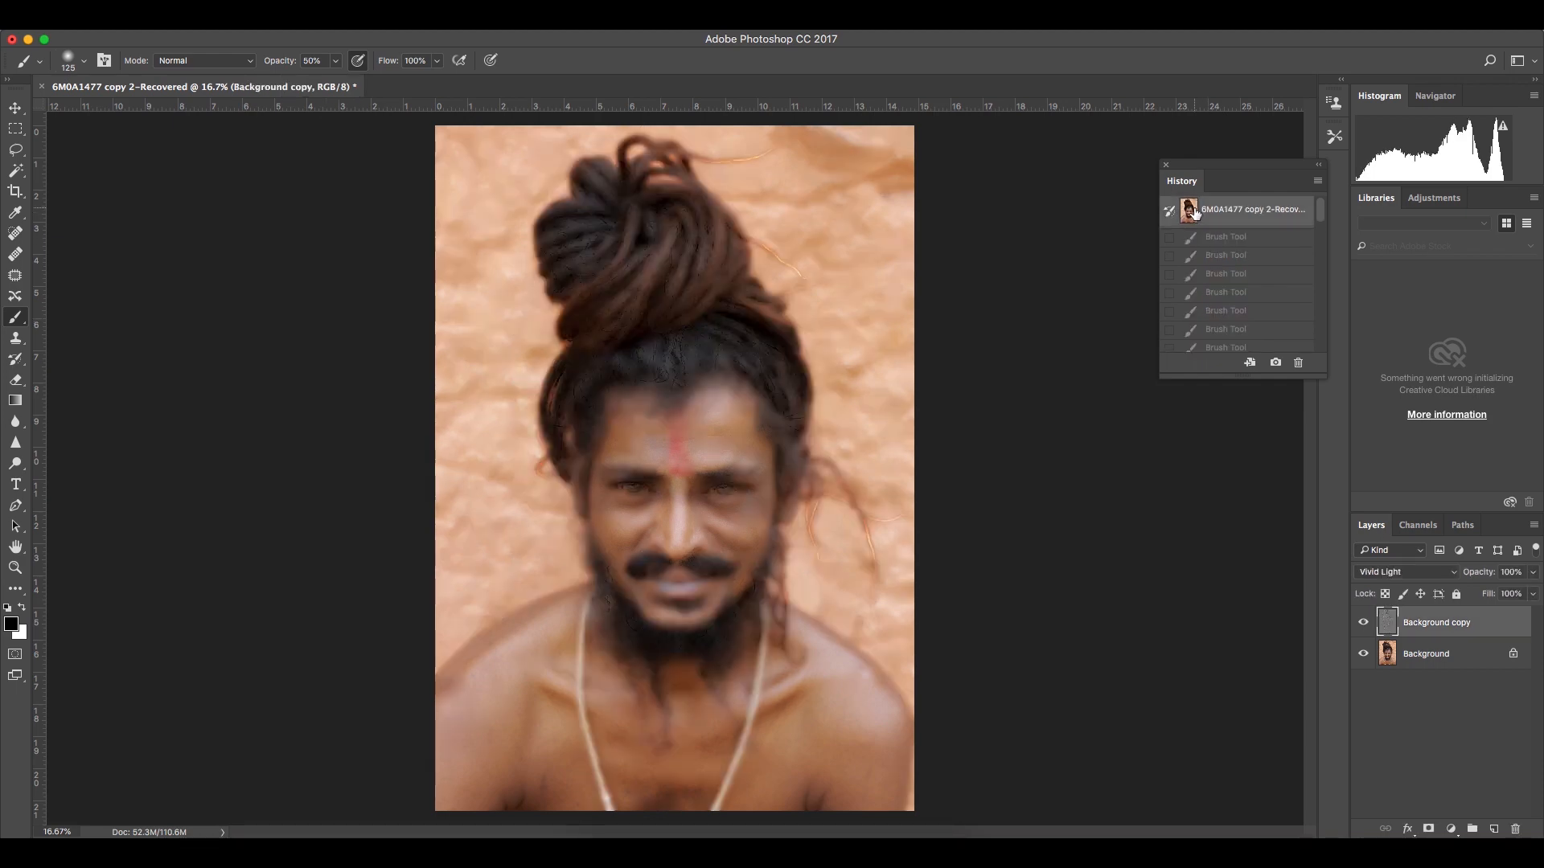
{"action": "left_click", "coordinate": [1227, 238]}
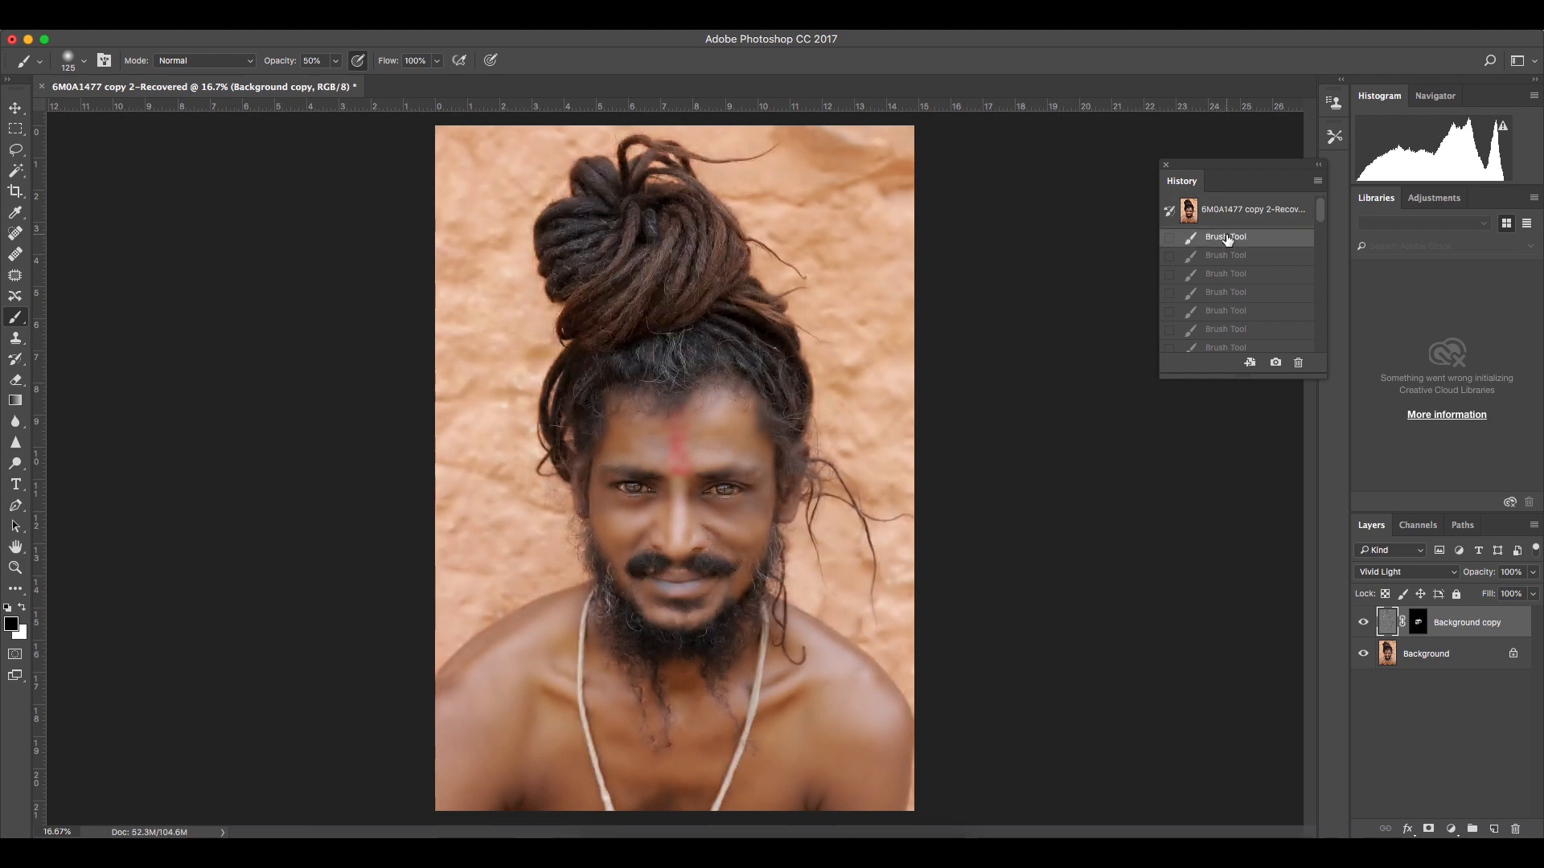